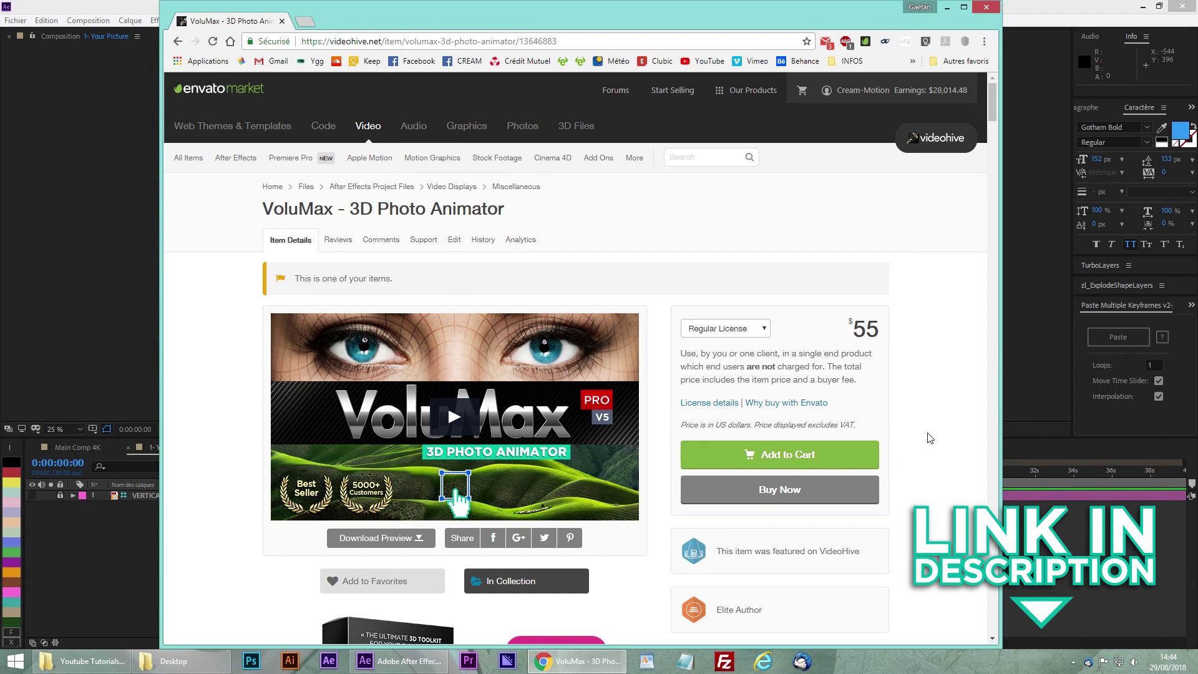
# Read through the VoluMax 3D Photo Animator product page, from the item details to the included video tutorials.
pyautogui.scroll(-10, 929, 438)
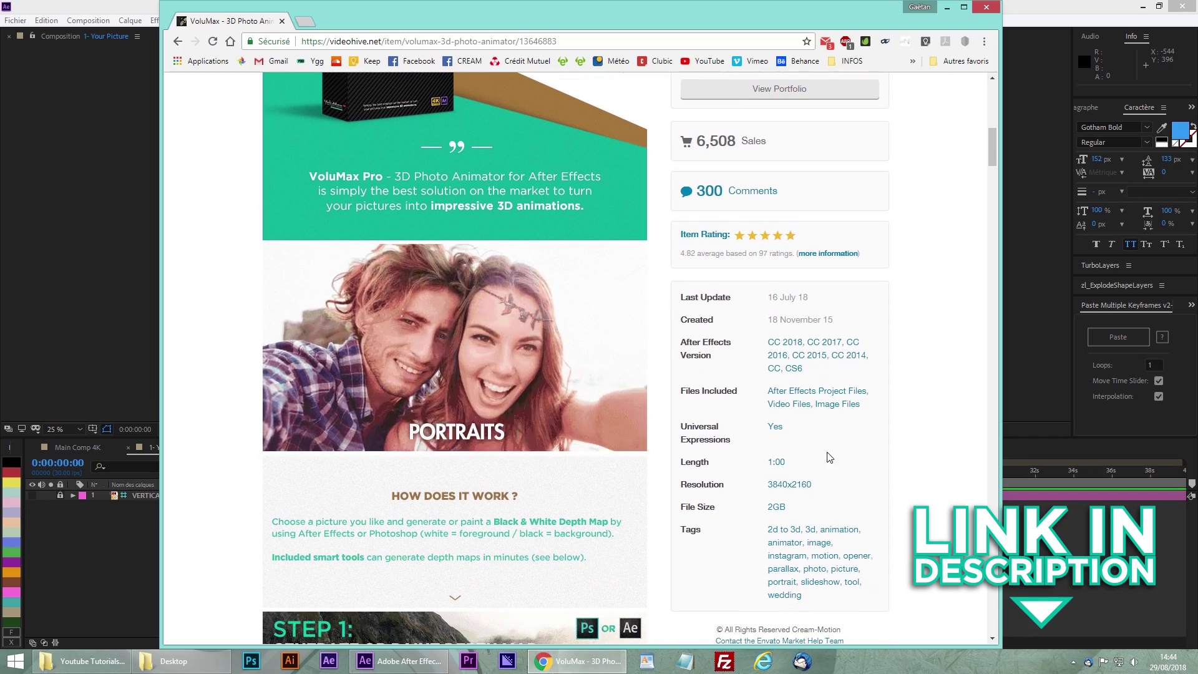
pyautogui.scroll(-6, 774, 435)
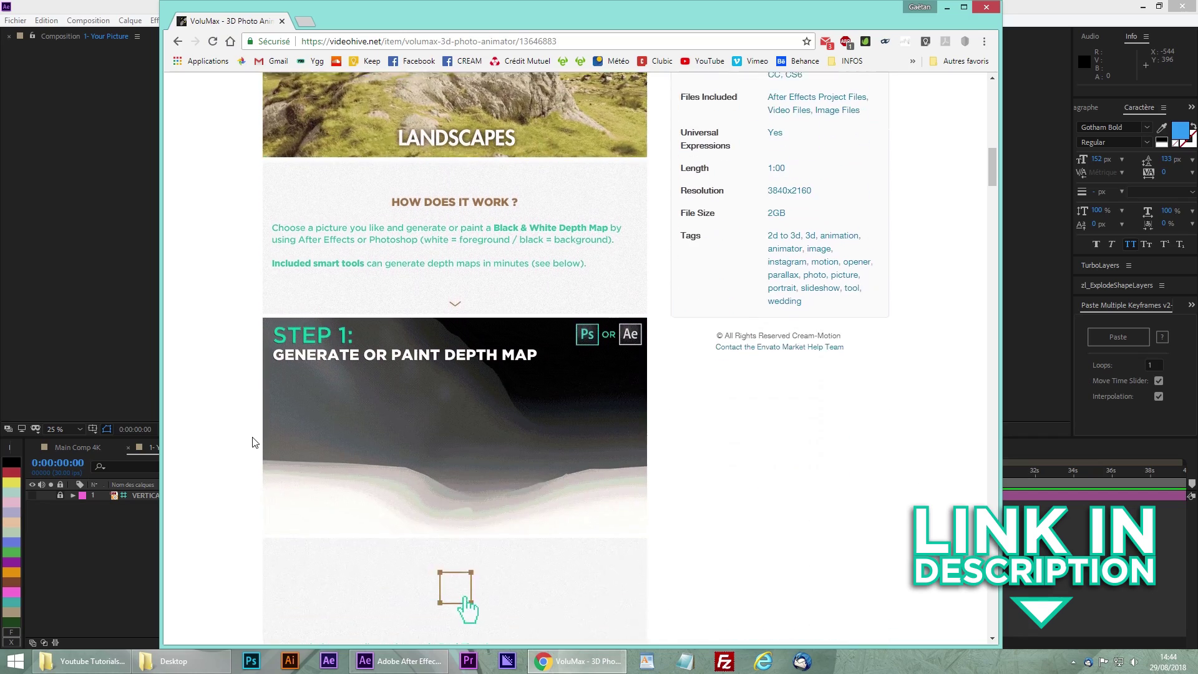
pyautogui.scroll(-15, 241, 428)
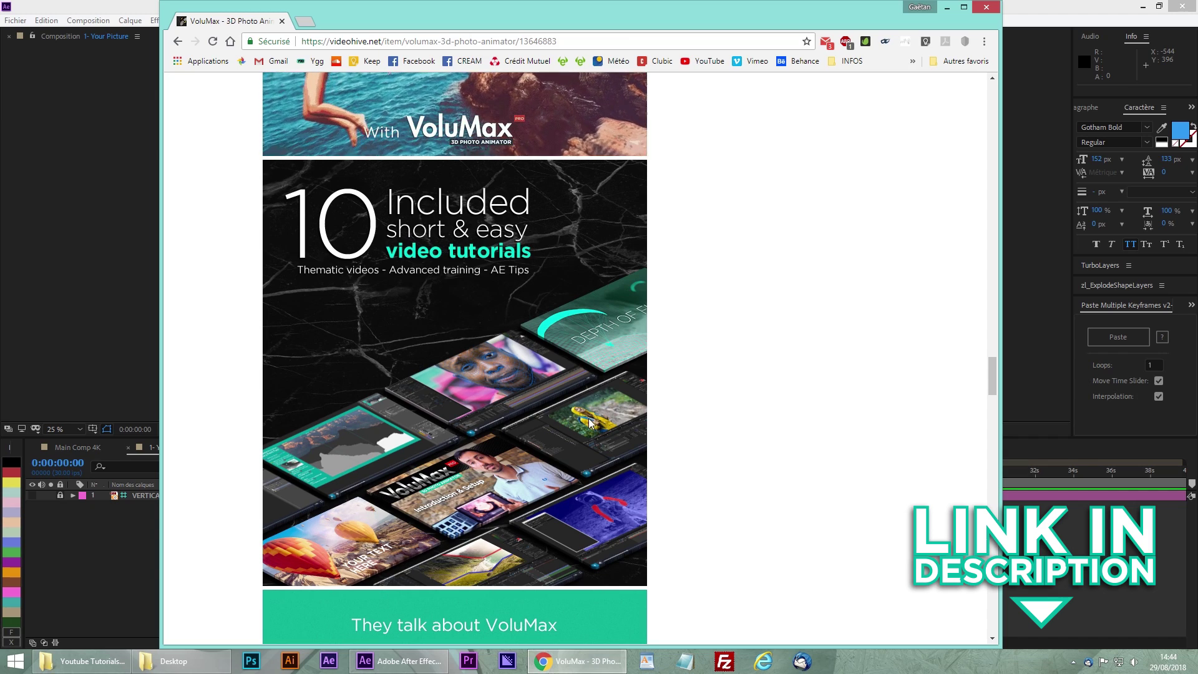
pyautogui.scroll(-15, 589, 427)
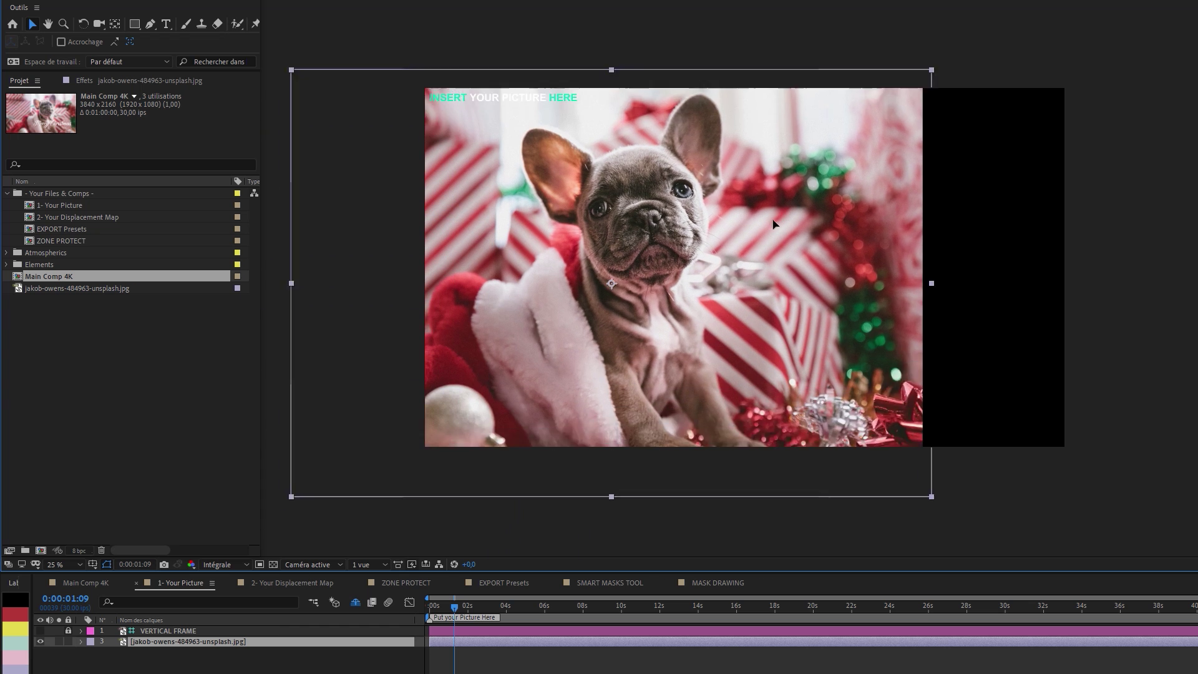
# Centre the puppy picture over the frame of the 1- Your Picture composition and scale it slightly to cover the frame.
pyautogui.moveTo(772, 220); pyautogui.dragTo(856, 232)
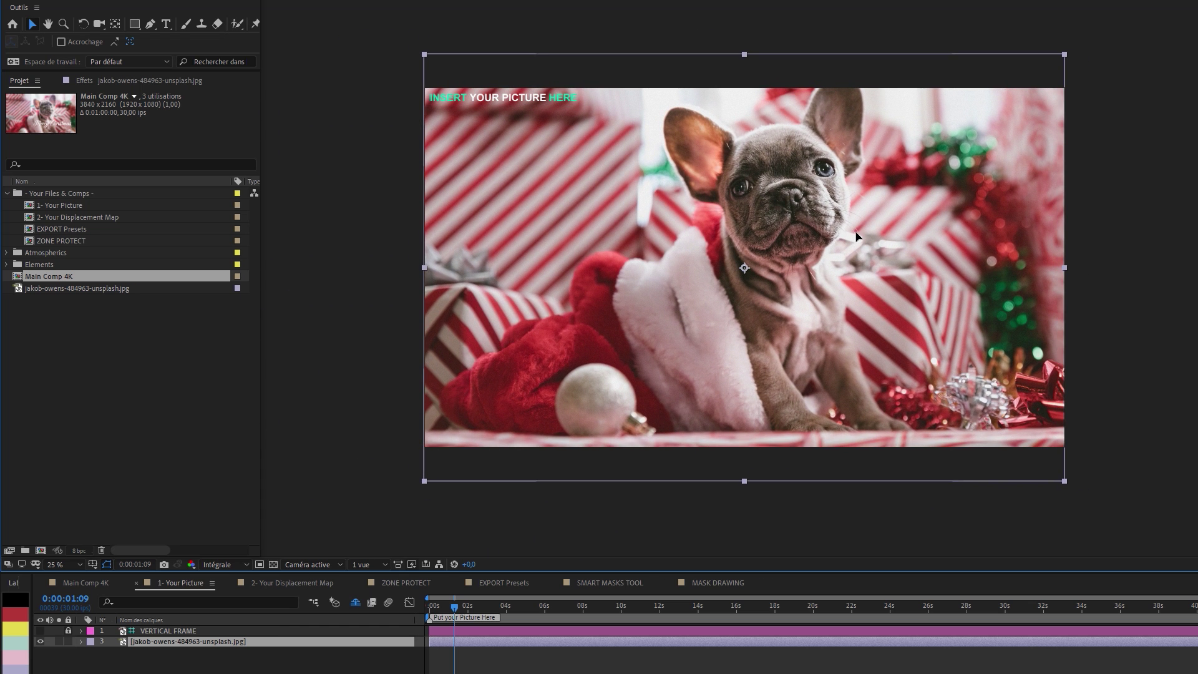
pyautogui.moveTo(1064, 481)
pyautogui.mouseDown()
pyautogui.moveTo(1099, 511)
pyautogui.moveTo(1057, 477)
pyautogui.moveTo(1066, 483)
pyautogui.mouseUp()
# Make the SMART MASKS TOOL layer visible in the 2- Your Displacement Map composition.
pyautogui.click(292, 583)
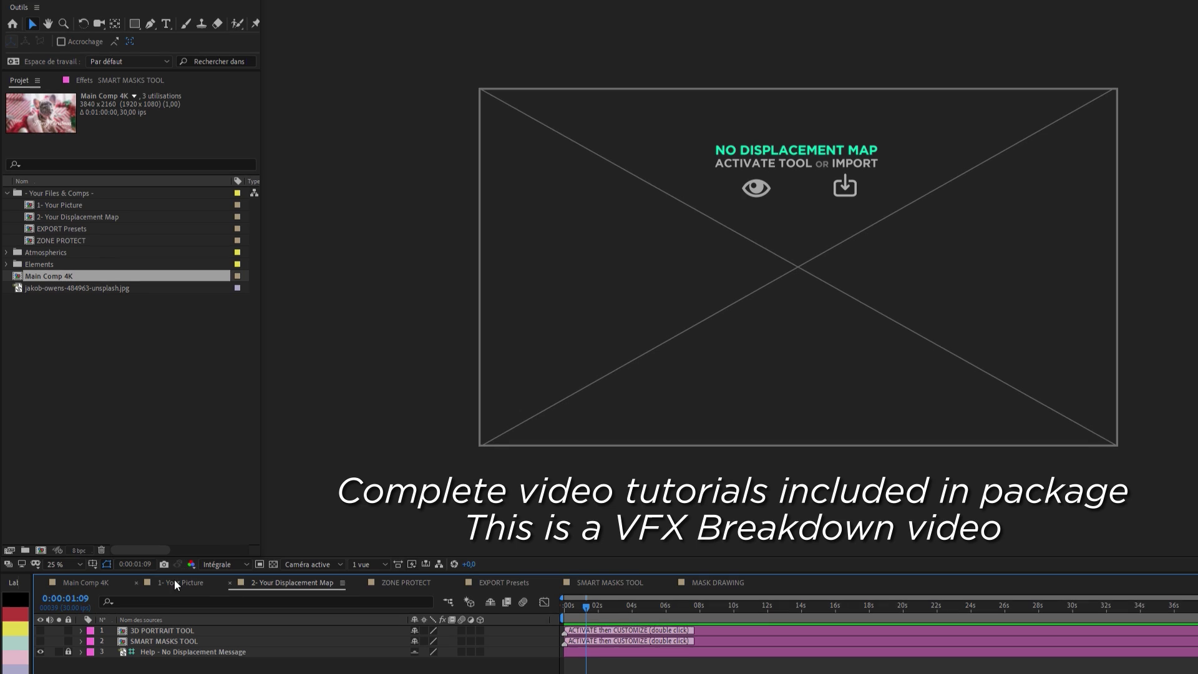
pyautogui.click(147, 642)
pyautogui.click(41, 641)
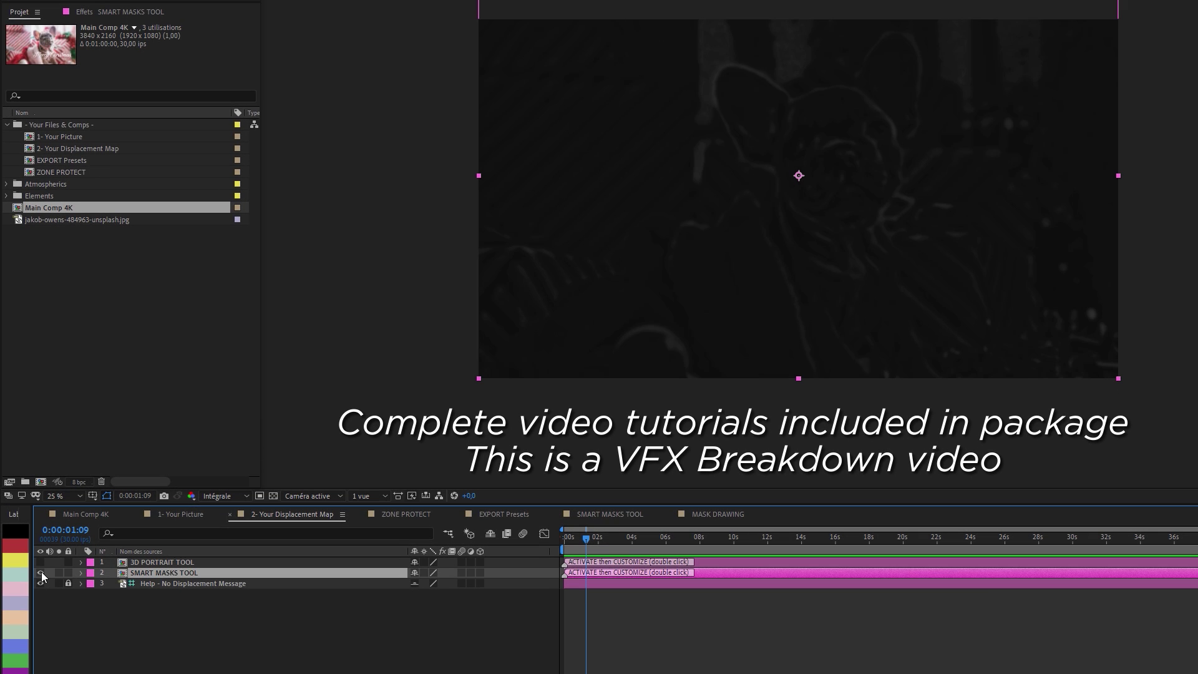
# Open the SMART MASKS TOOL composition and go into its Create Masks drawing composition to show the puppy masks.
pyautogui.doubleClick(168, 572)
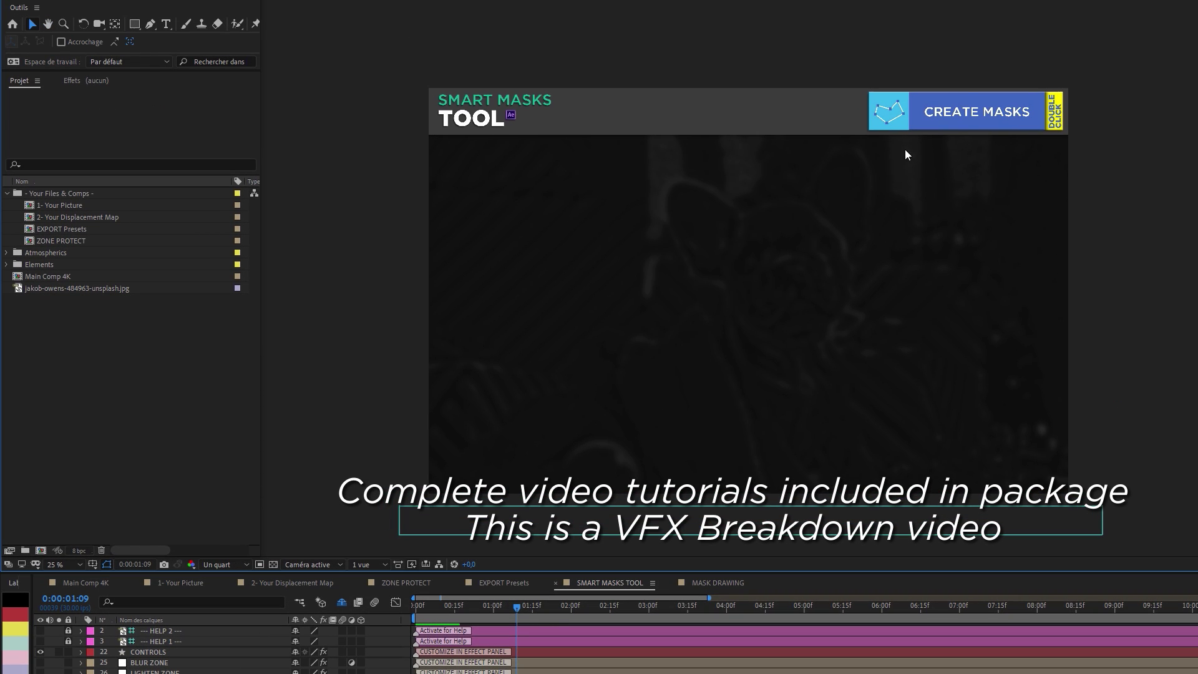
pyautogui.doubleClick(1023, 111)
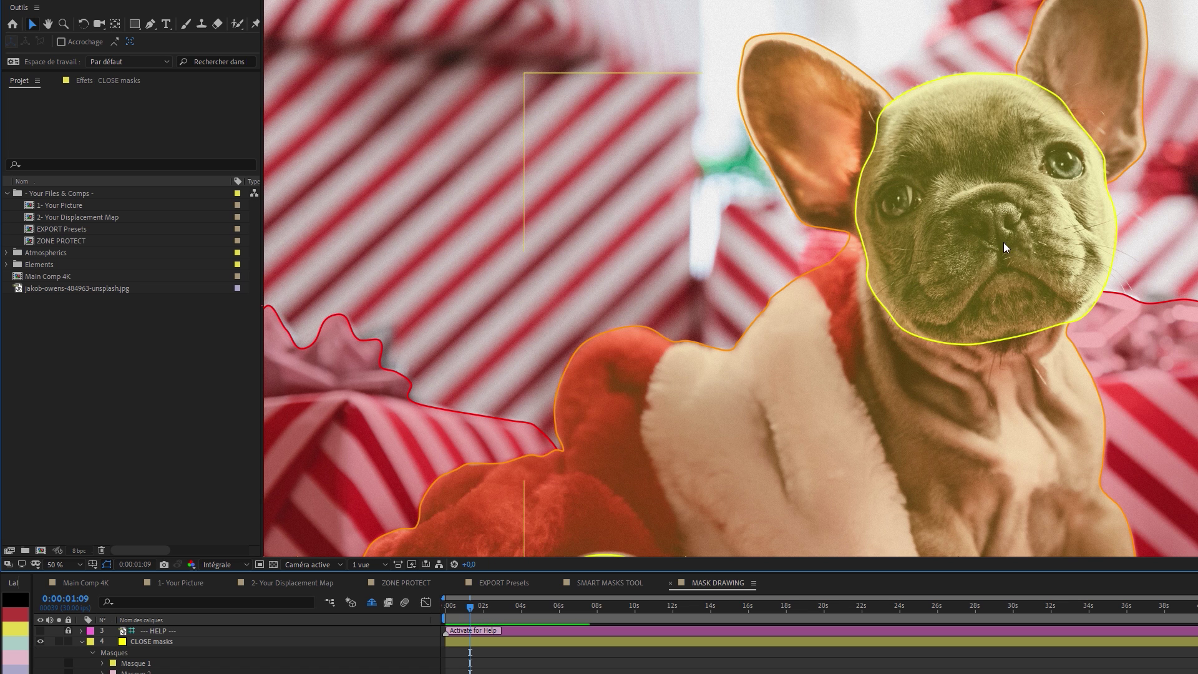
pyautogui.press(',')
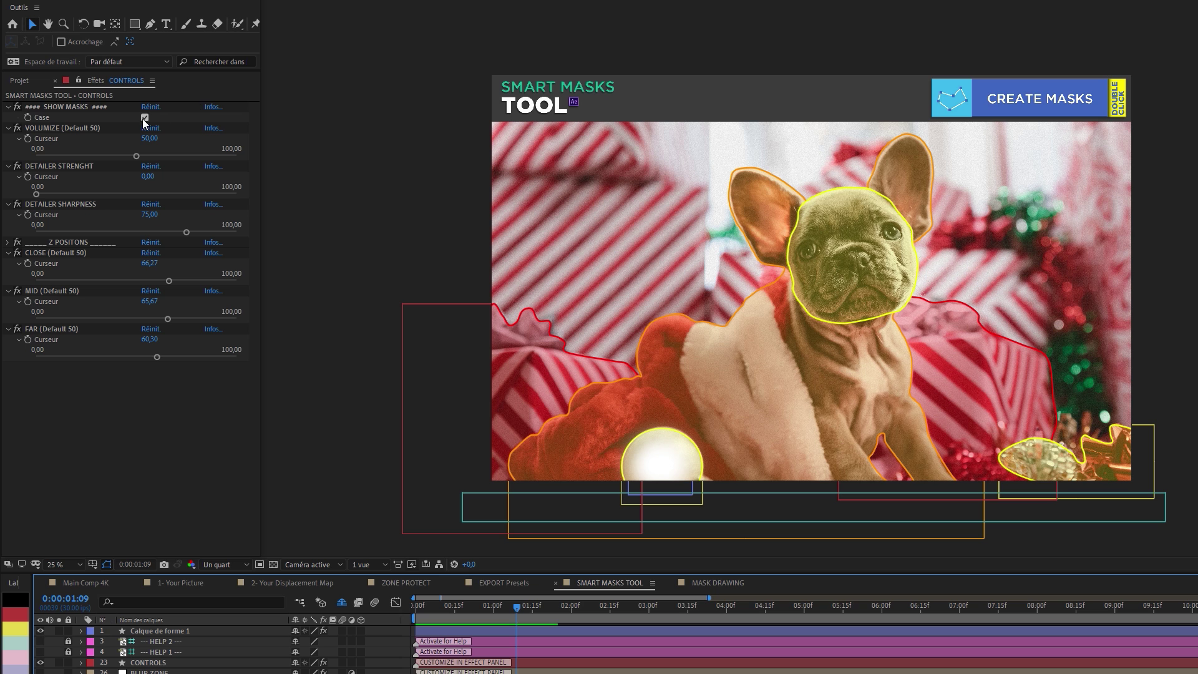
# Turn off Show Masks in the SMART MASKS TOOL controls and lower Volumize to 0 on the puppy depth map.
pyautogui.click(123, 109)
pyautogui.click(144, 118)
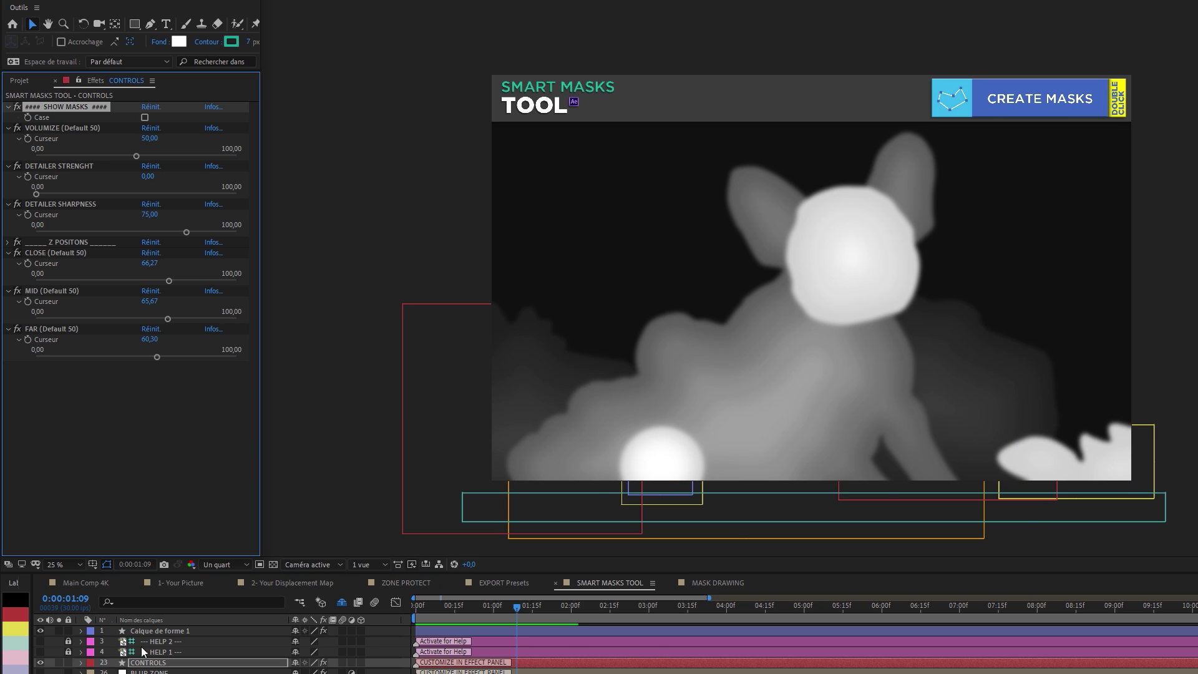
pyautogui.moveTo(137, 157); pyautogui.dragTo(28, 157)
pyautogui.click(236, 156)
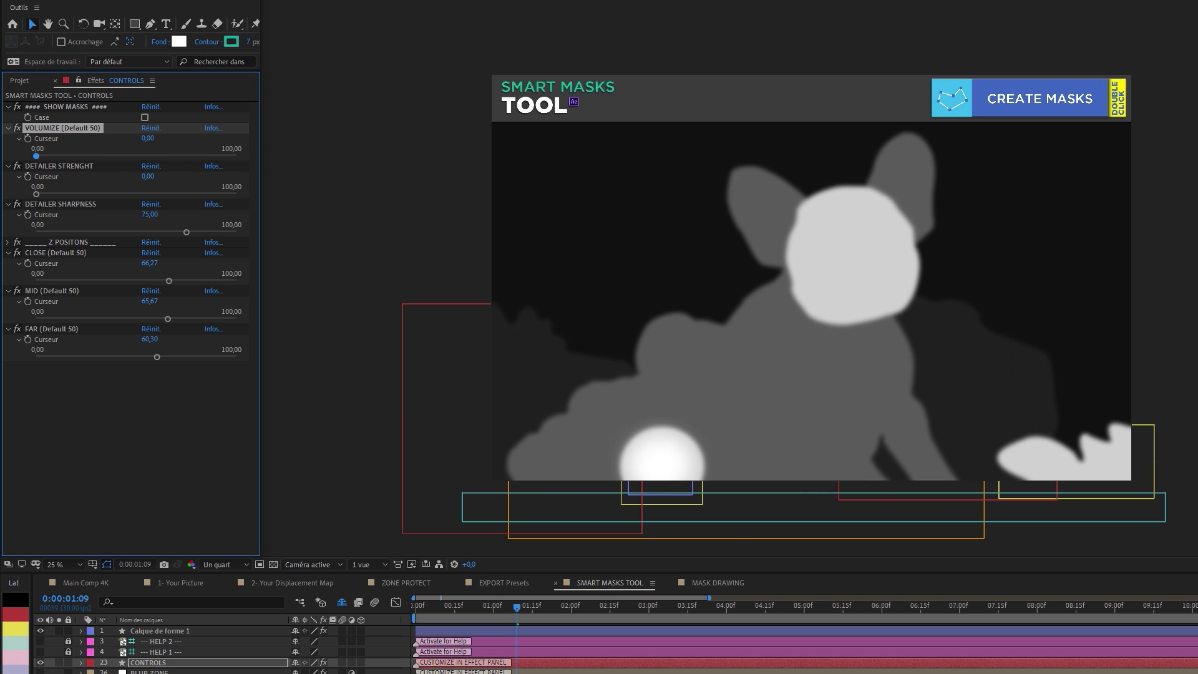
# Adjust Volumize and Detailer Strength to shade and add detail to the puppy depth map.
pyautogui.moveTo(109, 165); pyautogui.dragTo(275, 167)
pyautogui.moveTo(36, 194); pyautogui.dragTo(87, 200)
pyautogui.moveTo(169, 202); pyautogui.dragTo(125, 205)
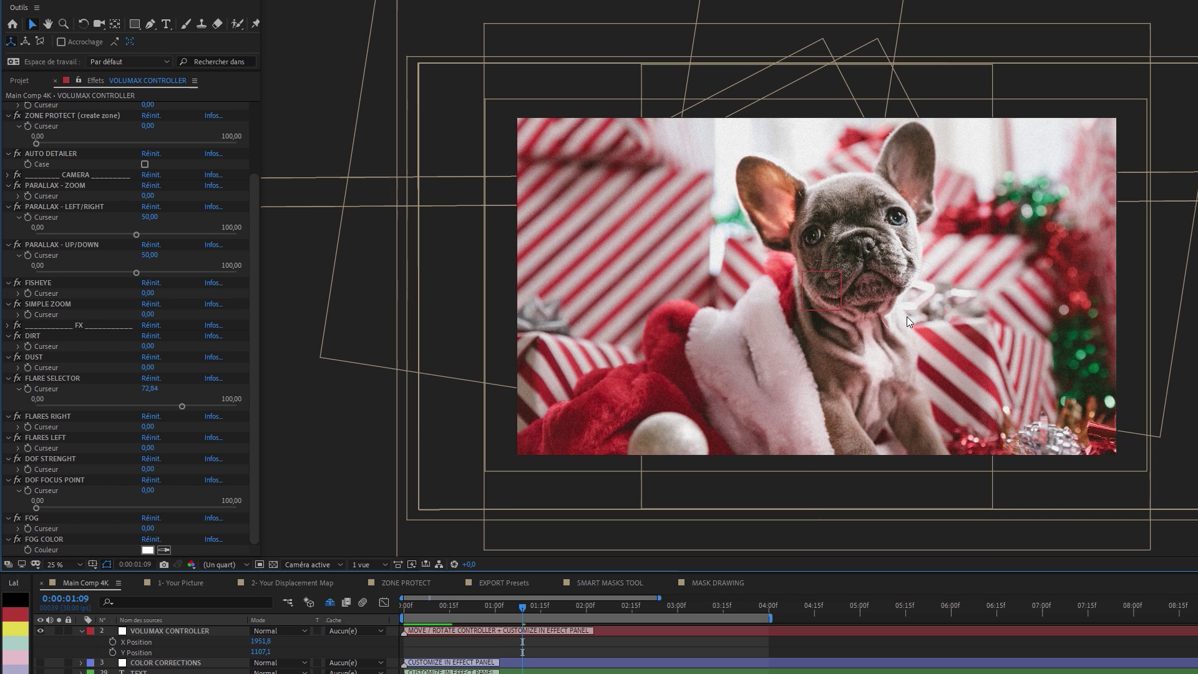
# Try moving the VOLUMAX CONTROLLER and varying its Parallax Left/Right, Up/Down and Zoom values in Main Comp 4K.
pyautogui.moveTo(835, 304); pyautogui.dragTo(817, 285)
pyautogui.moveTo(136, 235); pyautogui.dragTo(143, 236)
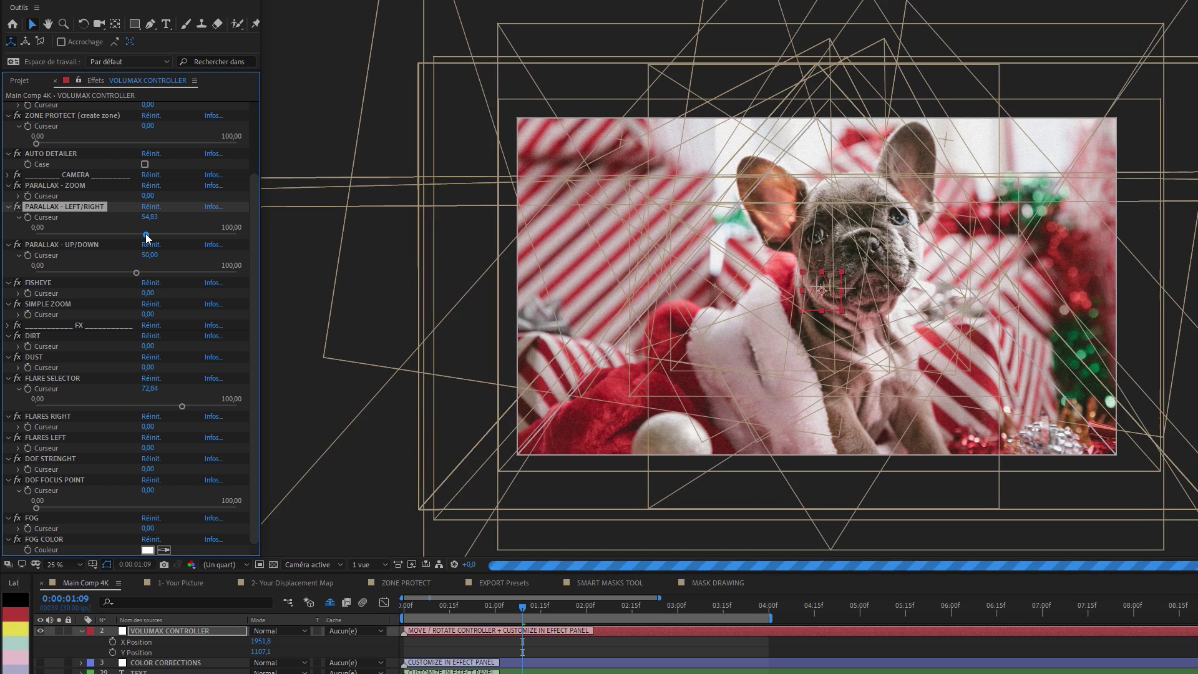
pyautogui.moveTo(136, 273); pyautogui.dragTo(136, 272)
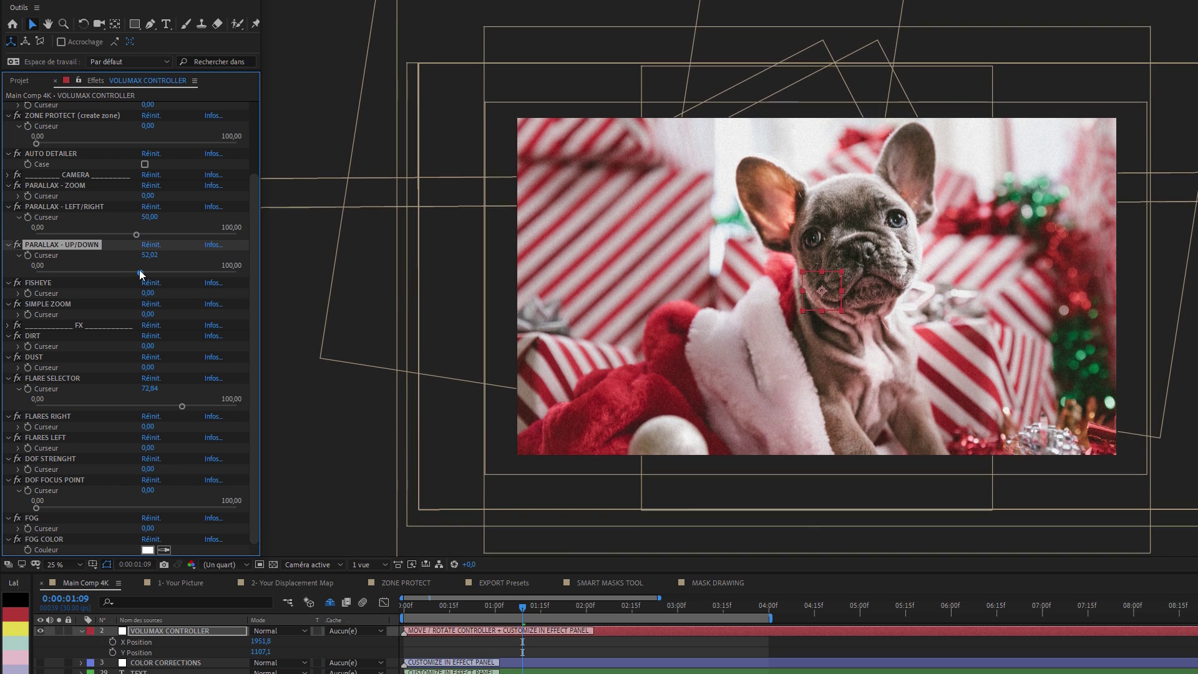
pyautogui.moveTo(147, 196); pyautogui.dragTo(145, 200)
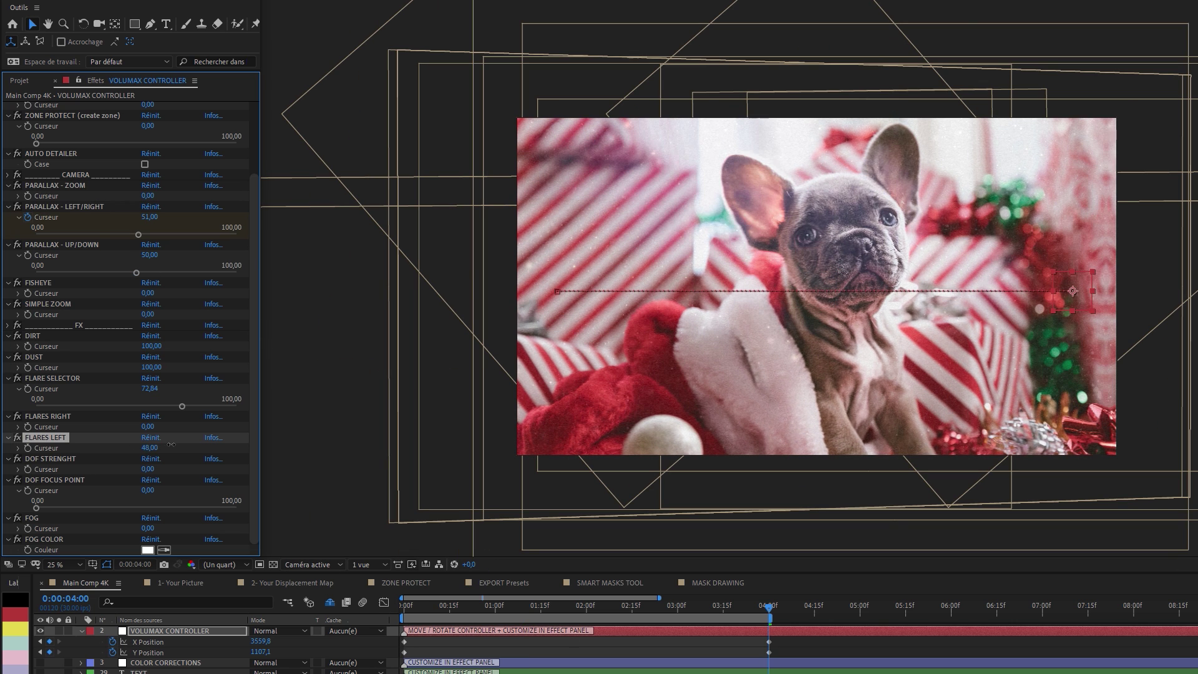
# Adjust the Flares Left and Flares Right amounts of the VOLUMAX CONTROLLER.
pyautogui.moveTo(170, 444); pyautogui.dragTo(148, 444)
pyautogui.moveTo(147, 427); pyautogui.dragTo(172, 426)
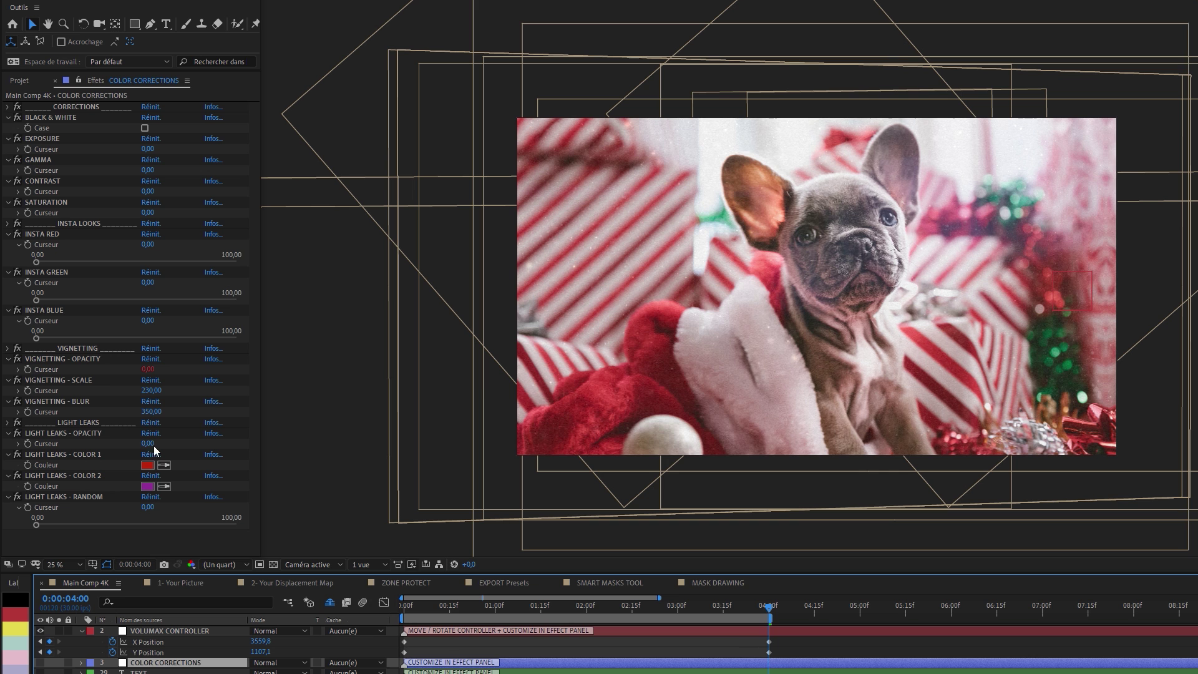
# In COLOR CORRECTIONS, set Light Leaks Opacity to 32, Gamma to -10 and Insta Blue to 24.30, and adjust Vignetting Opacity.
pyautogui.moveTo(152, 444)
pyautogui.mouseDown()
pyautogui.moveTo(191, 443)
pyautogui.moveTo(164, 443)
pyautogui.mouseUp()
pyautogui.moveTo(150, 170); pyautogui.dragTo(144, 171)
pyautogui.moveTo(37, 262); pyautogui.dragTo(51, 267)
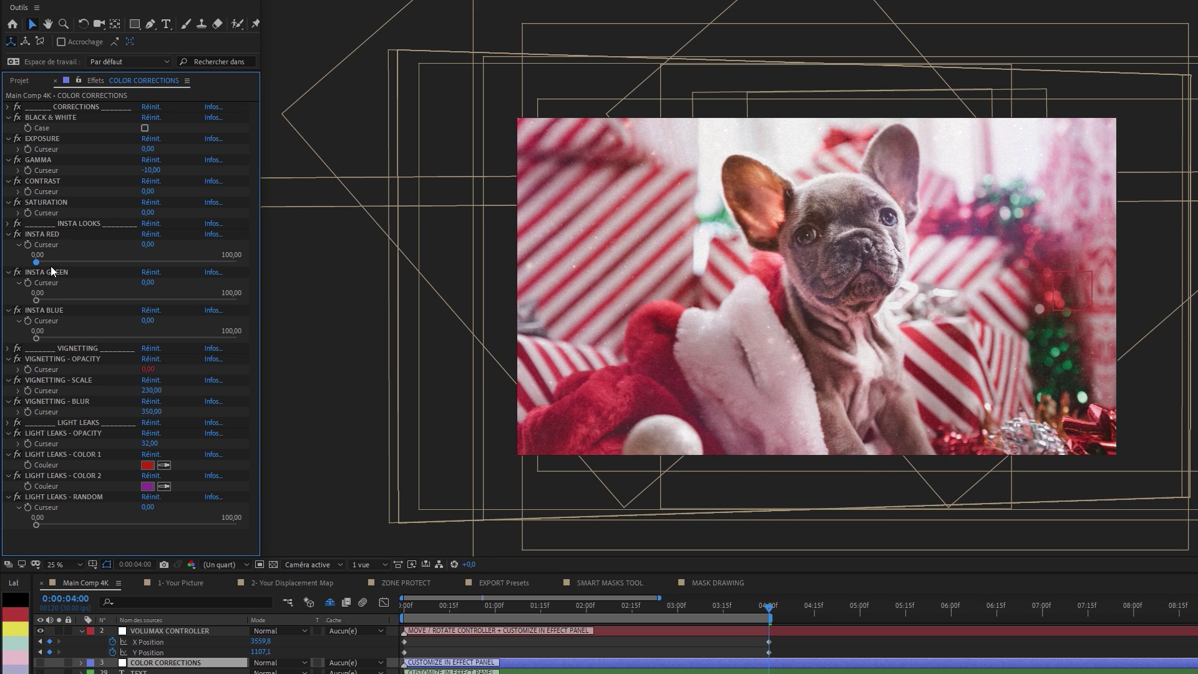
pyautogui.moveTo(145, 338); pyautogui.dragTo(85, 338)
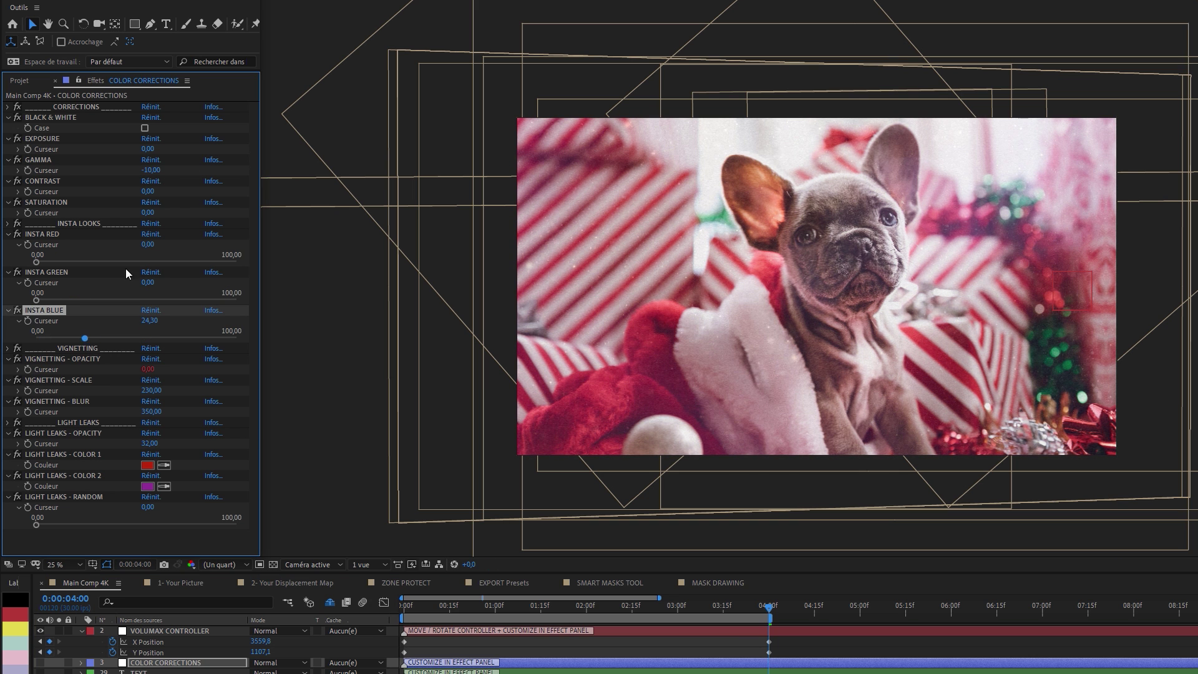
pyautogui.moveTo(148, 369)
pyautogui.mouseDown()
pyautogui.moveTo(175, 370)
pyautogui.moveTo(148, 369)
pyautogui.mouseUp()
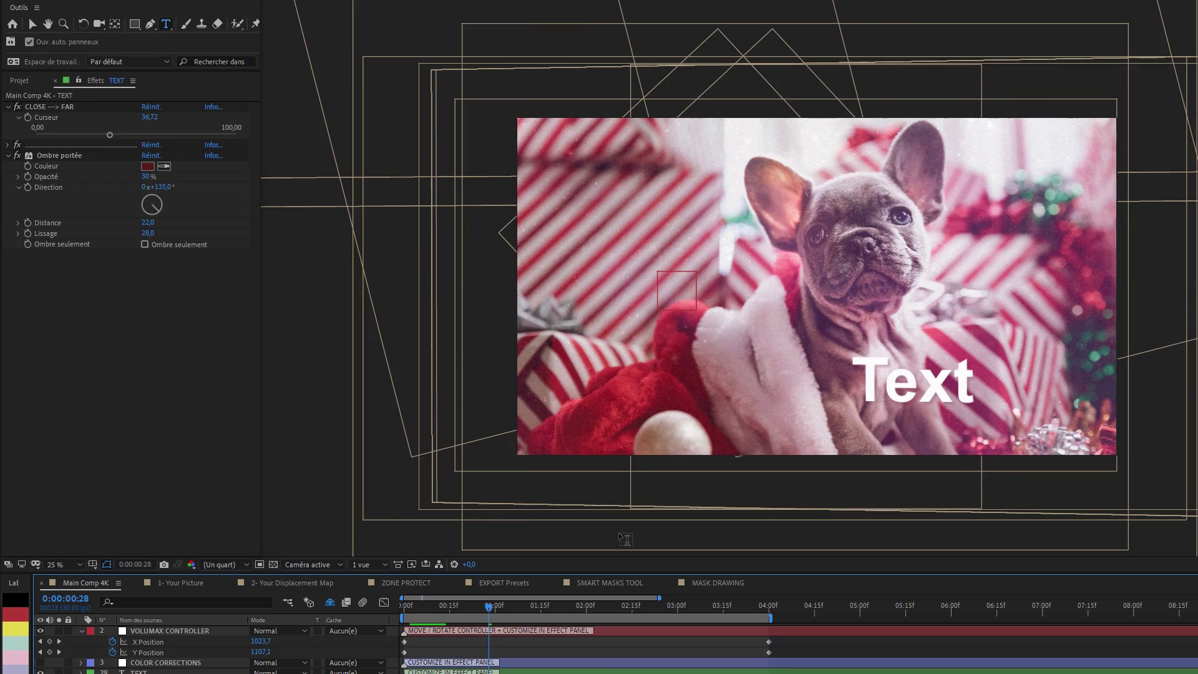
# Replace the placeholder wording of the TEXT layer in the puppy scene with "Ho Ho Ho !".
pyautogui.moveTo(686, 304); pyautogui.dragTo(613, 447)
pyautogui.hotkey('ctrl', 'z')
pyautogui.moveTo(491, 611); pyautogui.dragTo(613, 613)
pyautogui.click(934, 391)
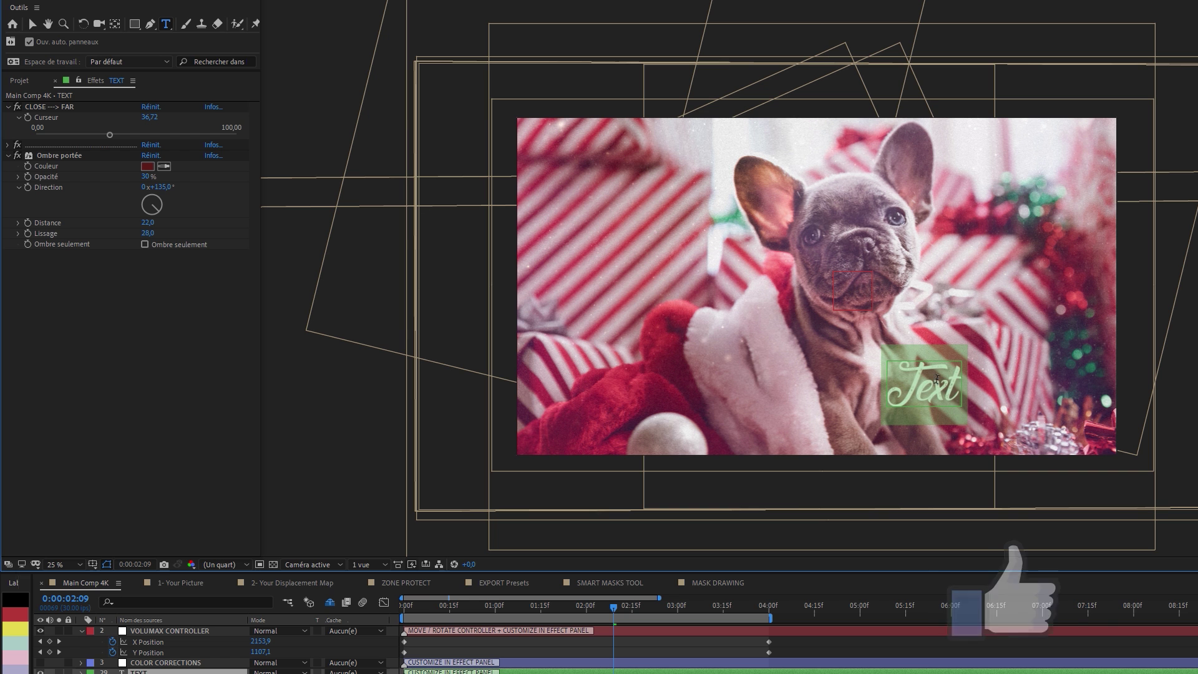
pyautogui.write('Ho Ho Ho !')
pyautogui.moveTo(613, 611); pyautogui.dragTo(580, 611)
pyautogui.click(187, 334)
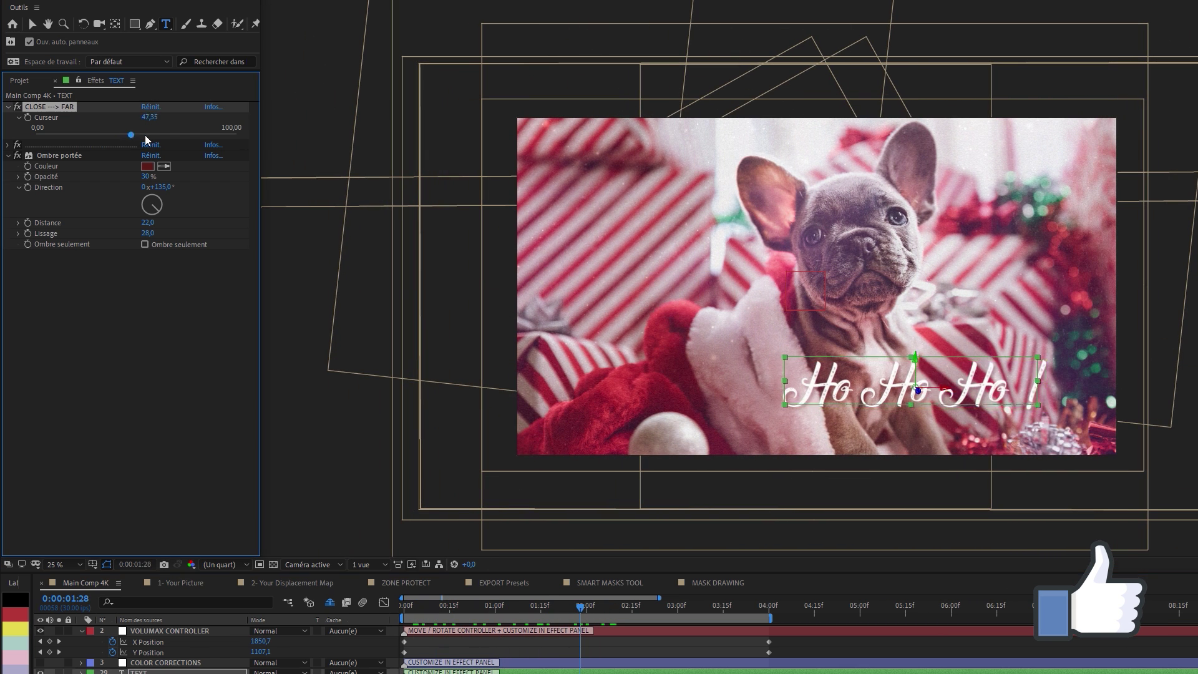
pyautogui.press('v')
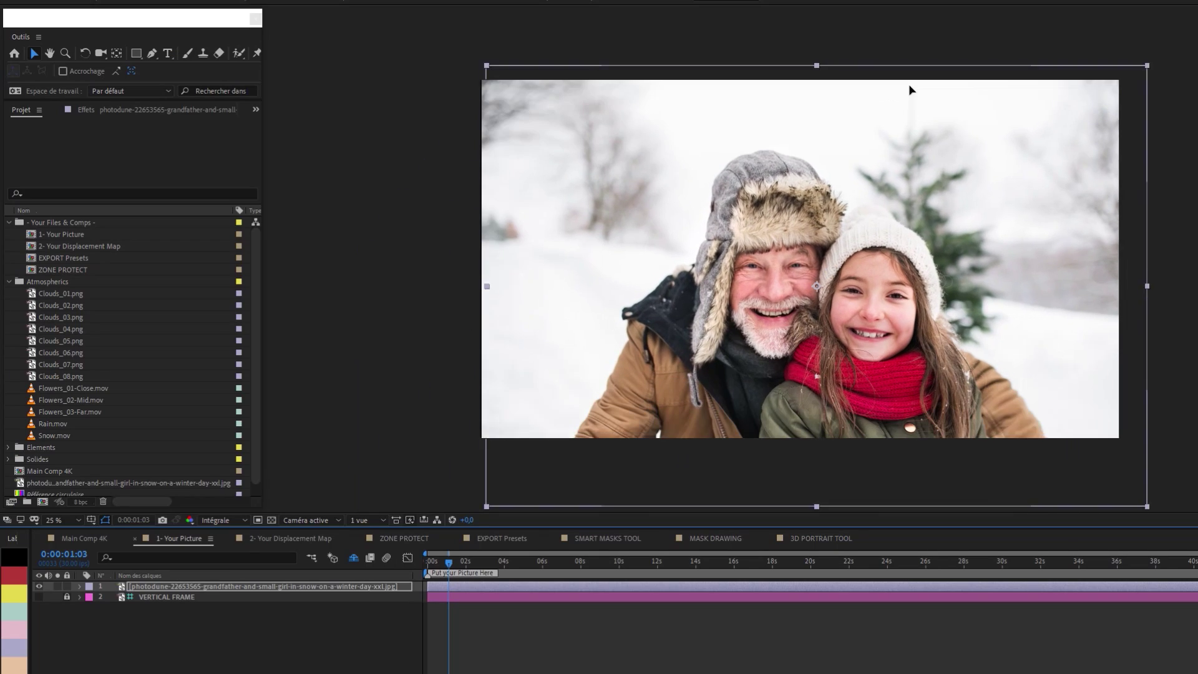
# Reposition the grandfather-and-girl photo in the 1- Your Picture composition and scale it to fit the frame.
pyautogui.moveTo(910, 91)
pyautogui.mouseDown()
pyautogui.moveTo(869, 88)
pyautogui.moveTo(888, 91)
pyautogui.mouseUp()
pyautogui.moveTo(1124, 56); pyautogui.dragTo(1133, 53)
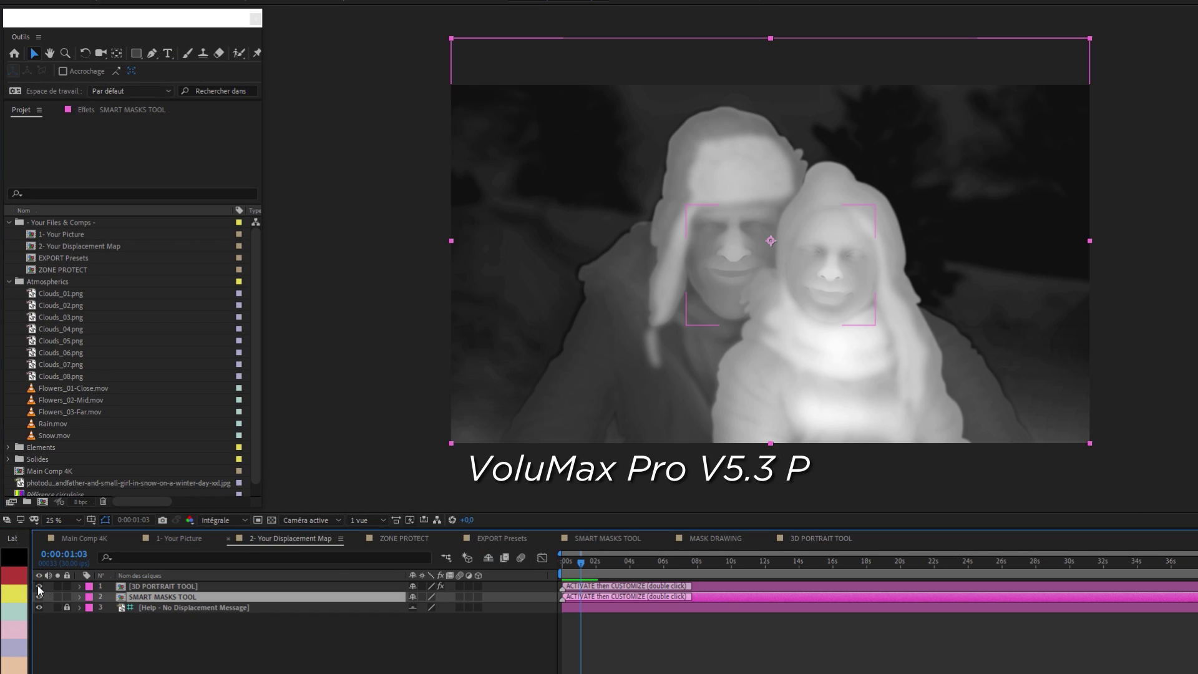
# Isolate the SMART MASKS TOOL layer in the displacement map to examine its depth map alone, and restore the other layers.
pyautogui.click(56, 596)
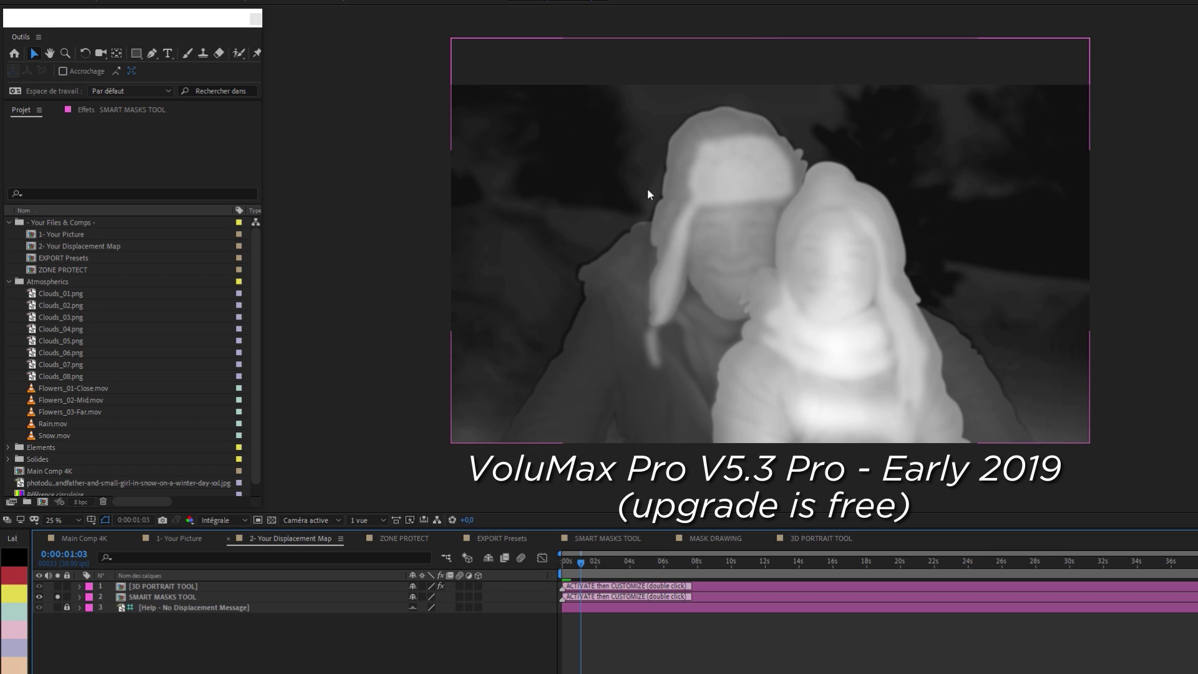
pyautogui.click(152, 599)
pyautogui.click(59, 596)
# Isolate the 3D PORTRAIT TOOL layer to examine both face depth maps, and compare the displacement map with and without it.
pyautogui.click(134, 587)
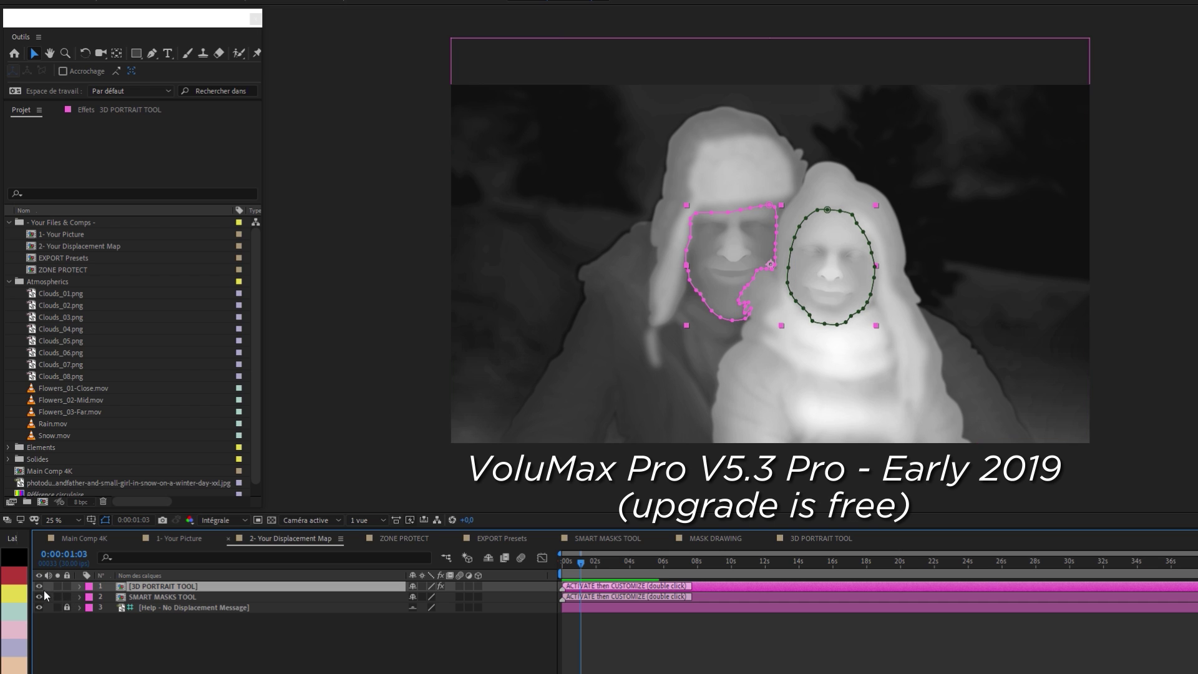
pyautogui.click(57, 587)
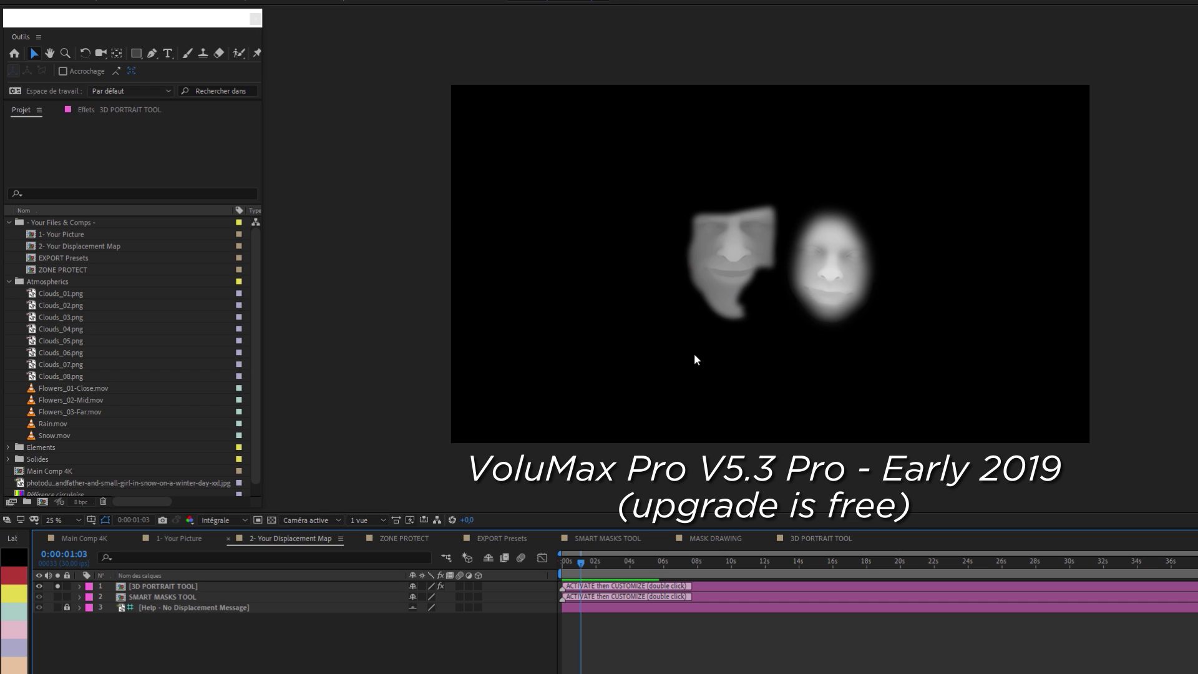
pyautogui.scroll(2, 677, 278)
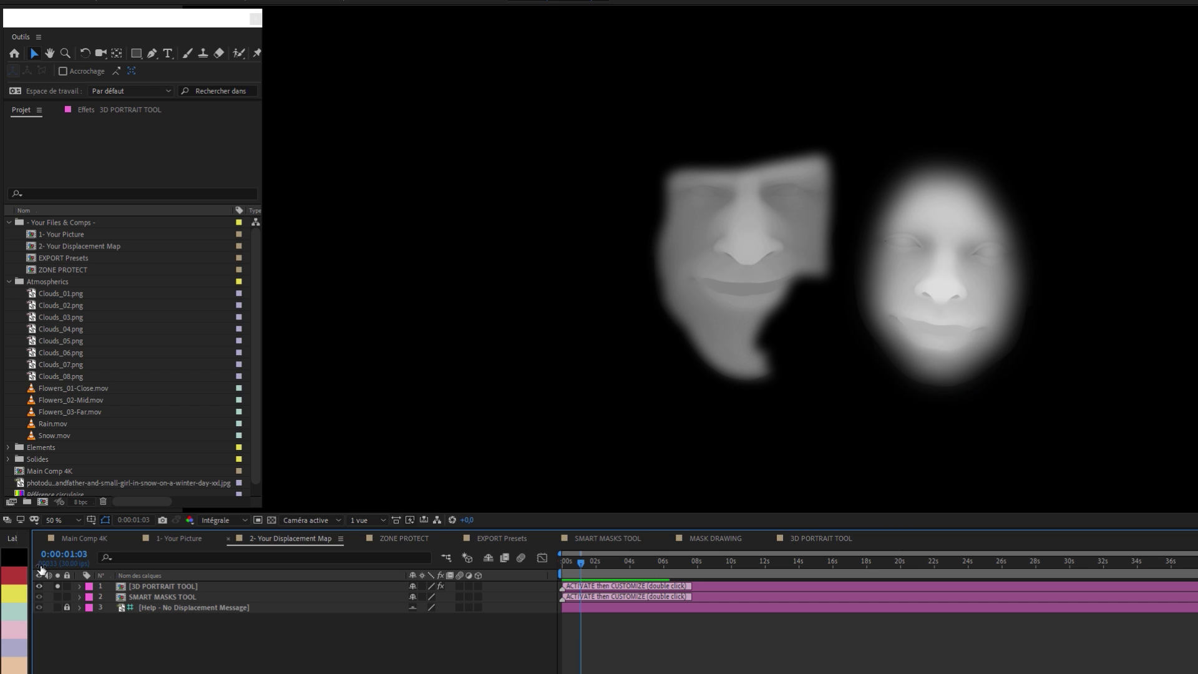
pyautogui.click(58, 587)
pyautogui.click(39, 587)
pyautogui.click(39, 587)
pyautogui.scroll(-2, 622, 355)
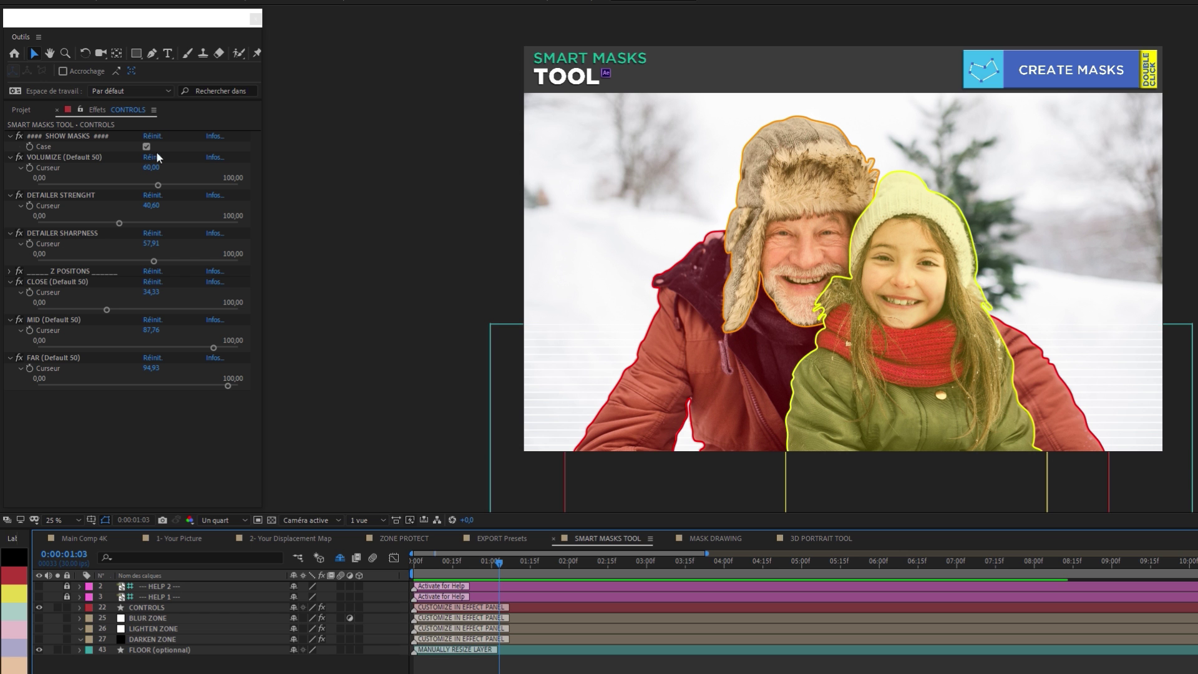
# Turn off Show Masks for the winter photo and vary Volumize from 0 upward to shade its depth map.
pyautogui.click(67, 137)
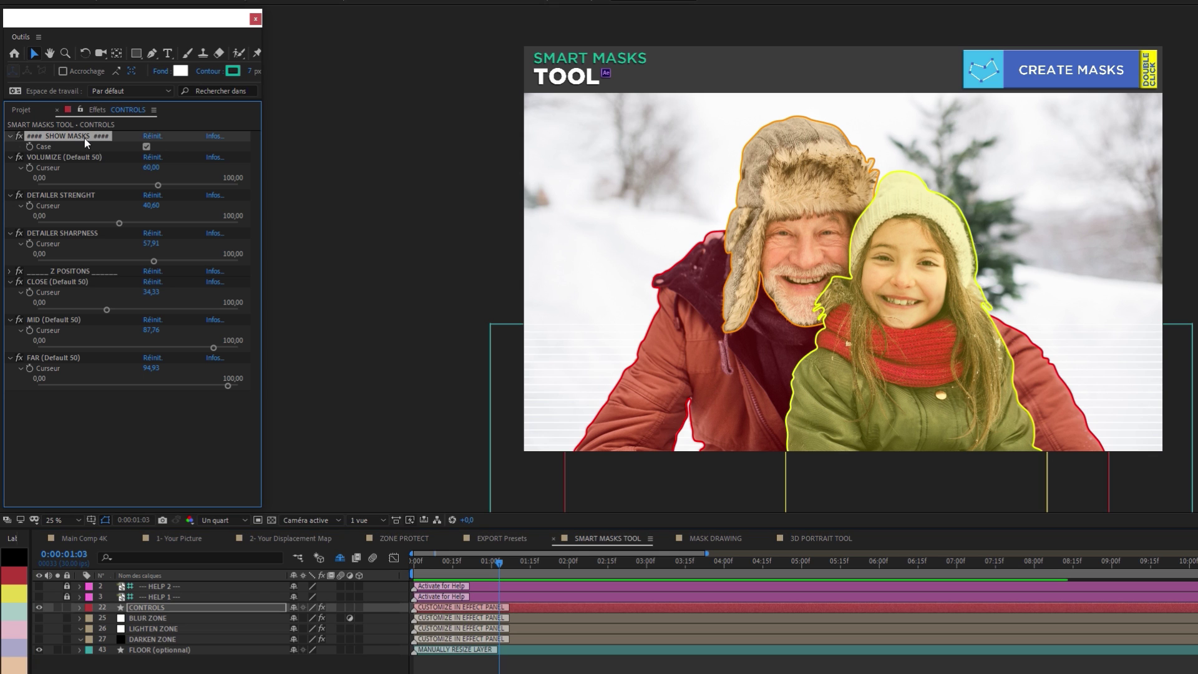
pyautogui.click(146, 147)
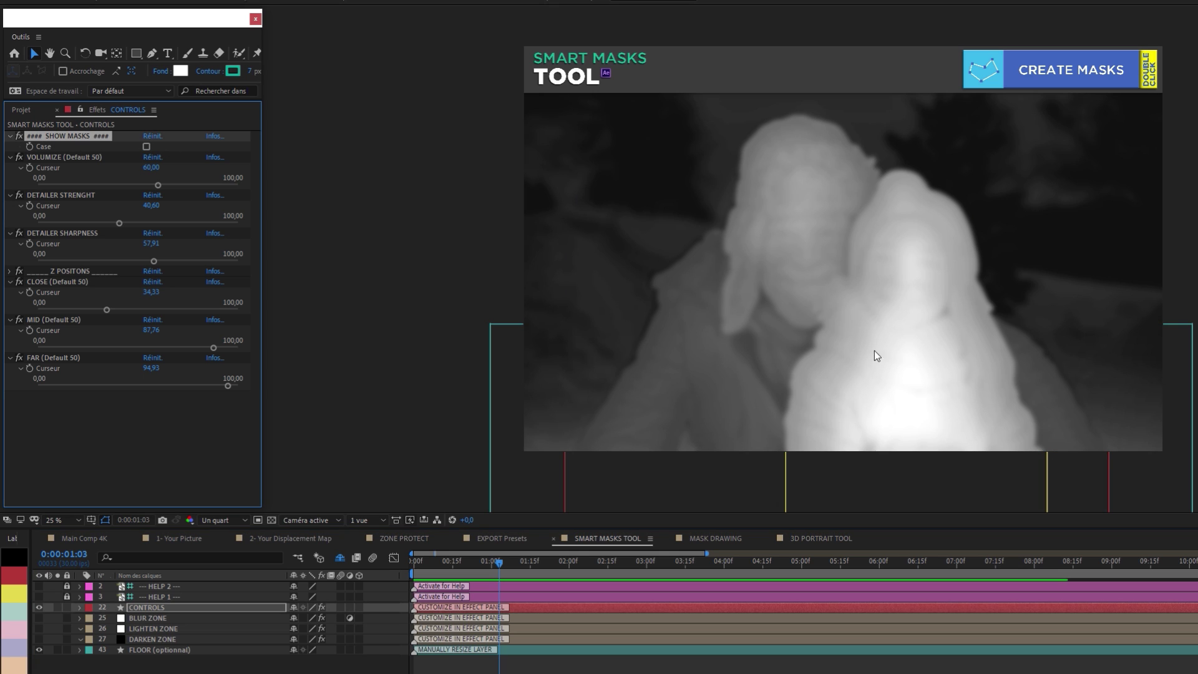
pyautogui.moveTo(157, 185); pyautogui.dragTo(22, 191)
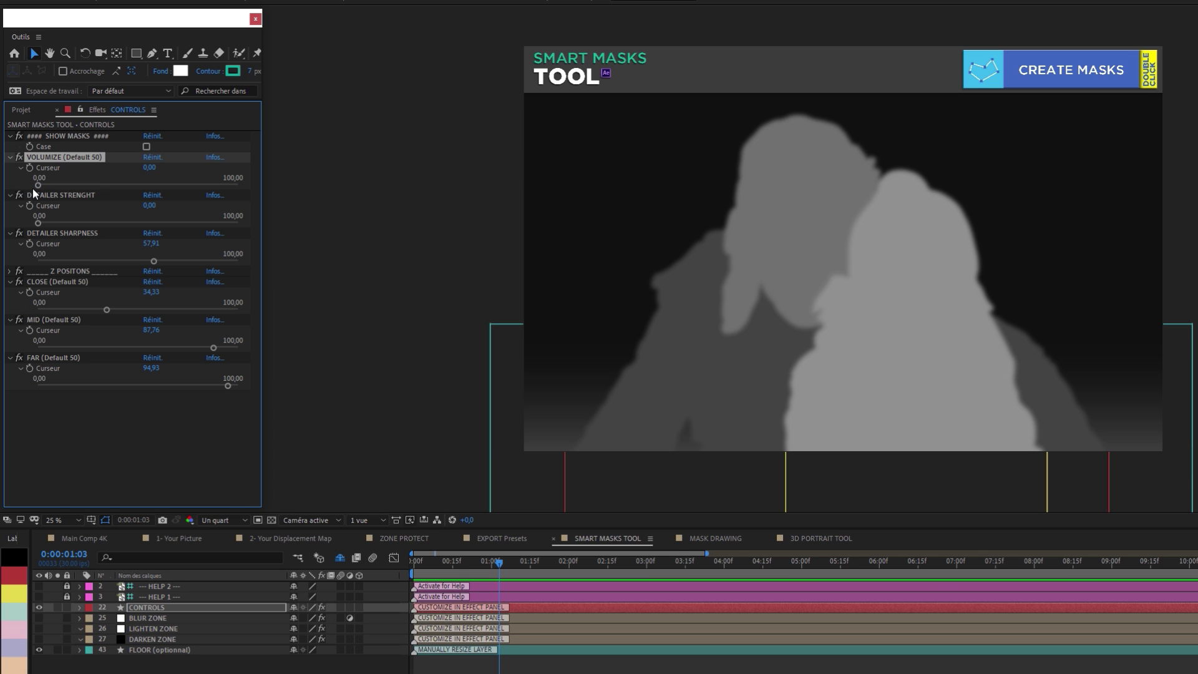
pyautogui.moveTo(77, 186); pyautogui.dragTo(175, 187)
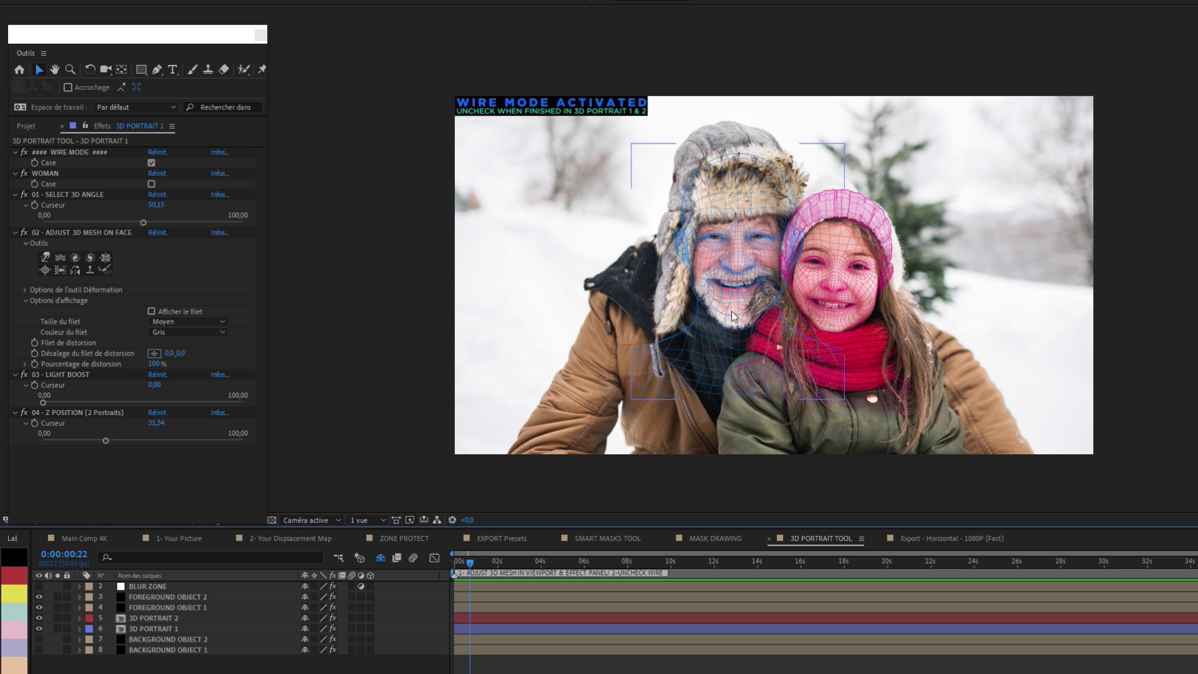
# Warp the blue 3D PORTRAIT 1 mesh around the grandfather's nose and eye with the Adjust 3D Mesh on Face effect.
pyautogui.click(731, 311)
pyautogui.click(866, 304)
pyautogui.scroll(2, 755, 324)
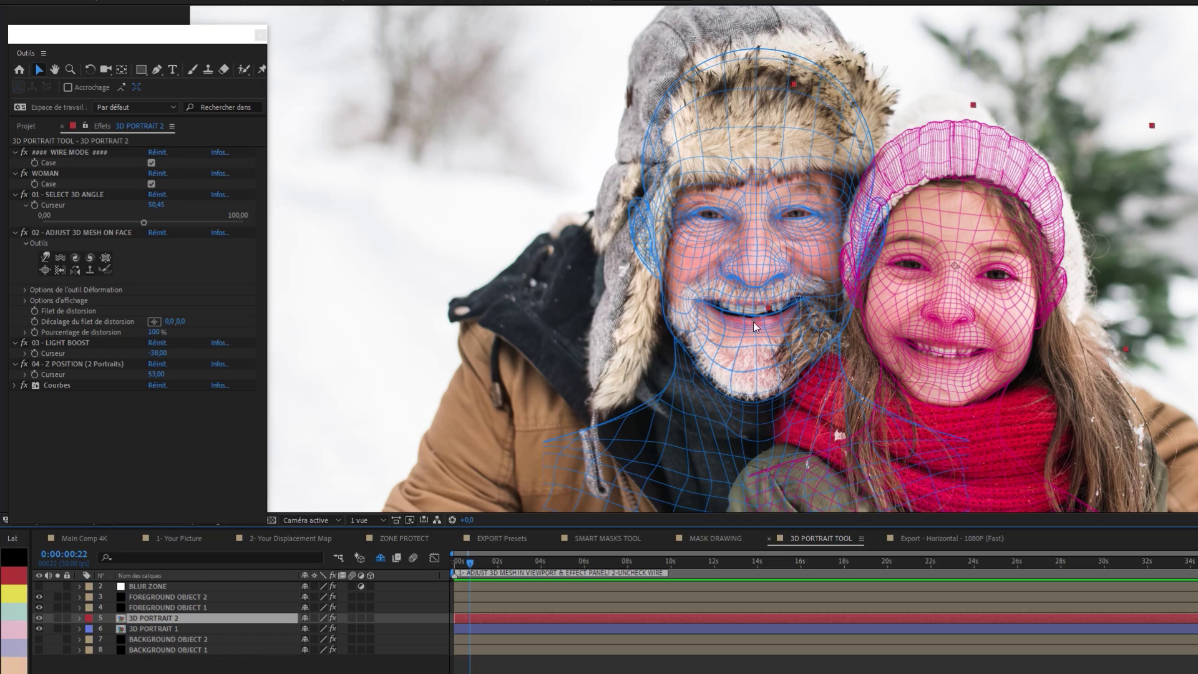
pyautogui.click(489, 240)
pyautogui.scroll(1, 487, 242)
pyautogui.moveTo(1092, 416)
pyautogui.mouseDown()
pyautogui.moveTo(1017, 368)
pyautogui.moveTo(928, 363)
pyautogui.mouseUp()
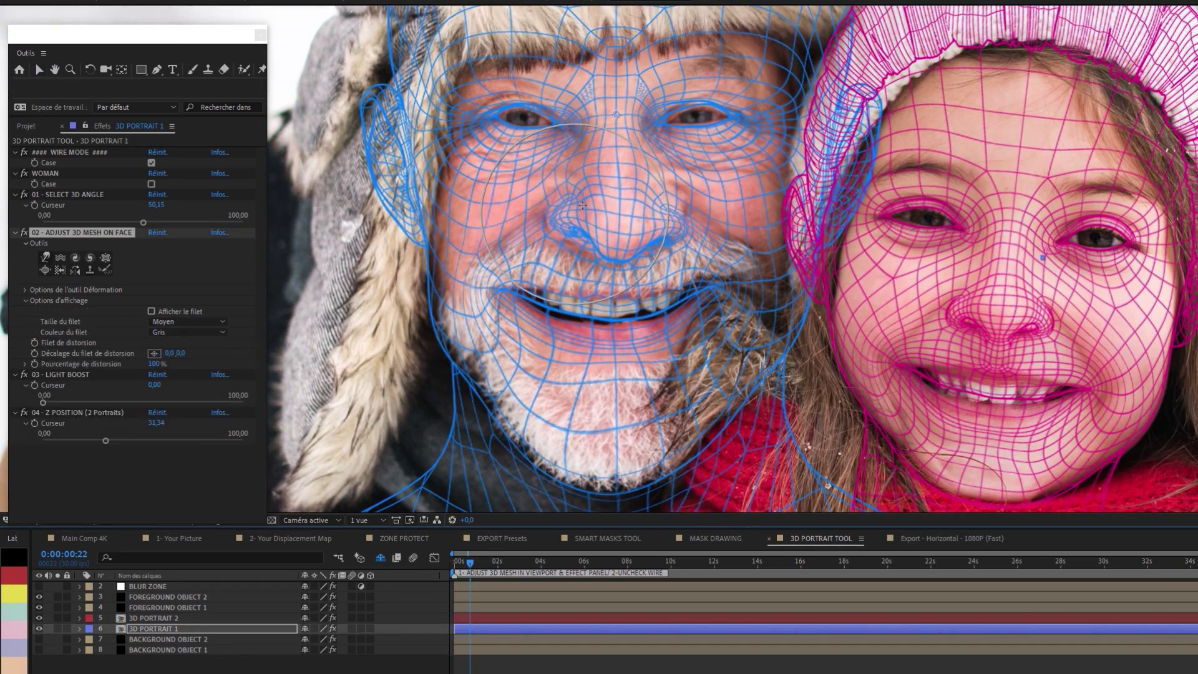
pyautogui.moveTo(582, 205); pyautogui.dragTo(549, 218)
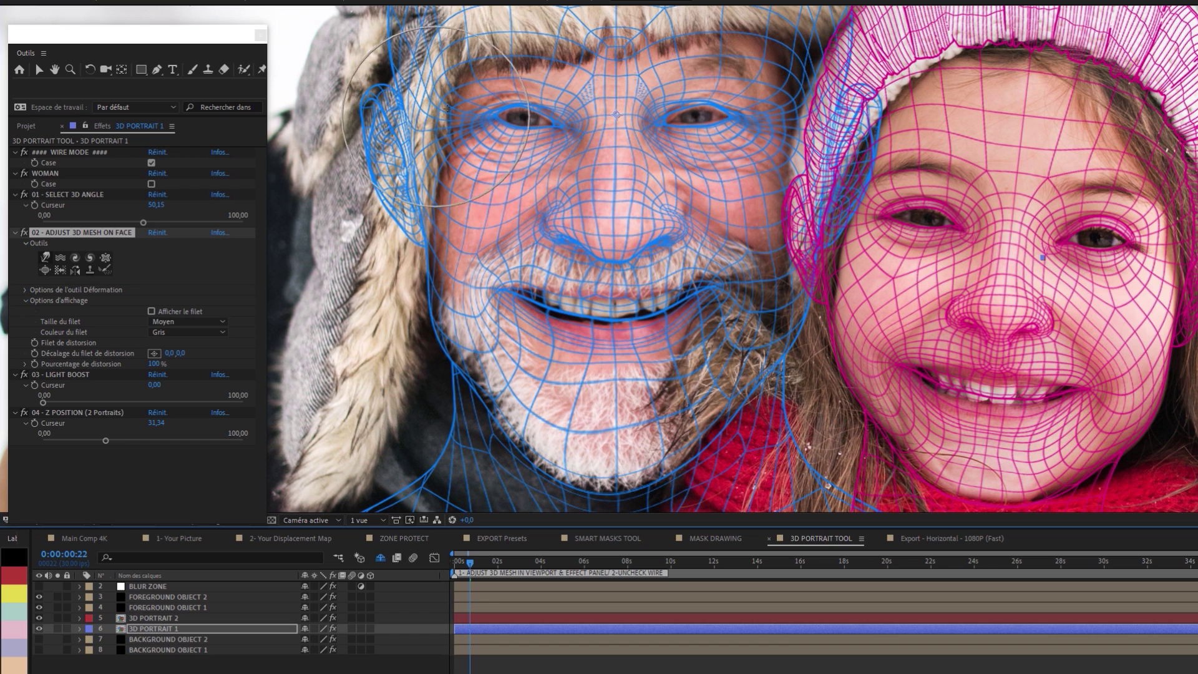
pyautogui.moveTo(480, 122); pyautogui.dragTo(491, 117)
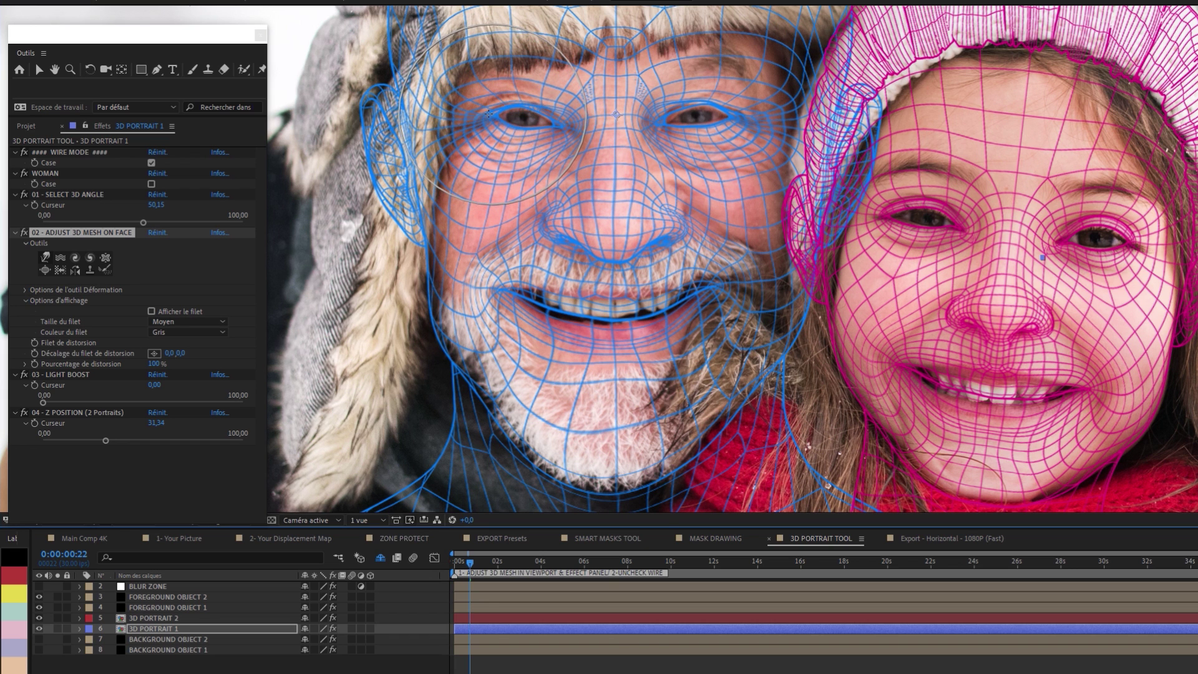
# Turn off Wire Mode for both the 3D PORTRAIT 1 and 3D PORTRAIT 2 layers.
pyautogui.click(166, 661)
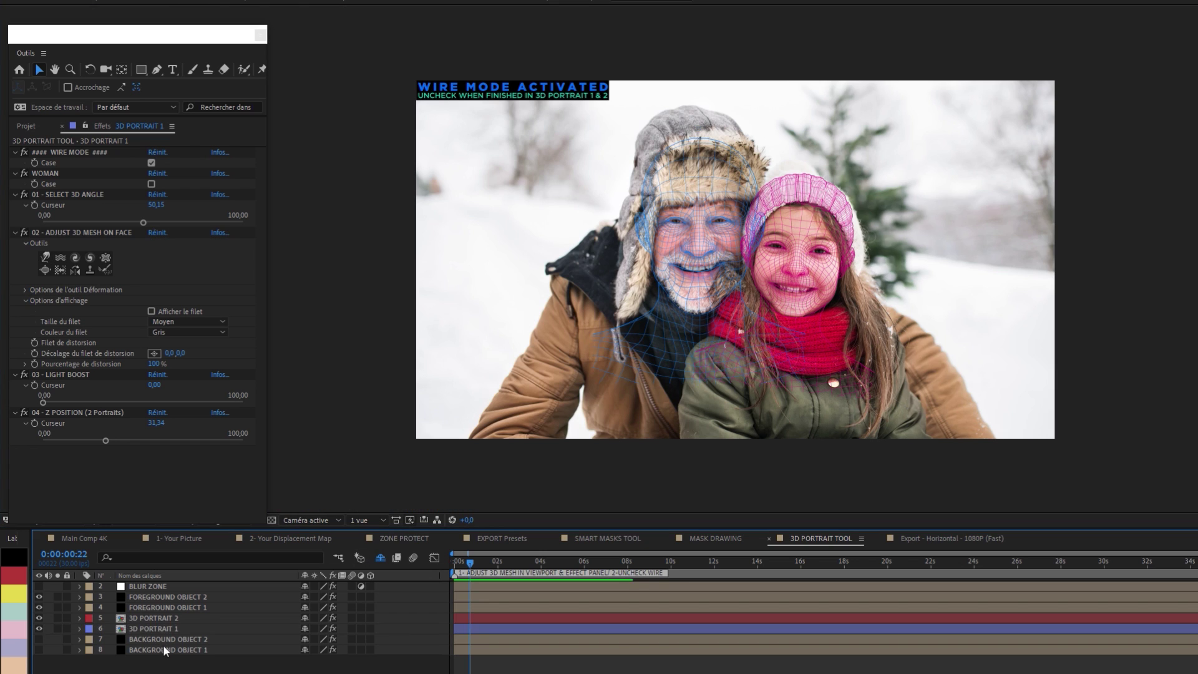
pyautogui.click(156, 629)
pyautogui.click(150, 163)
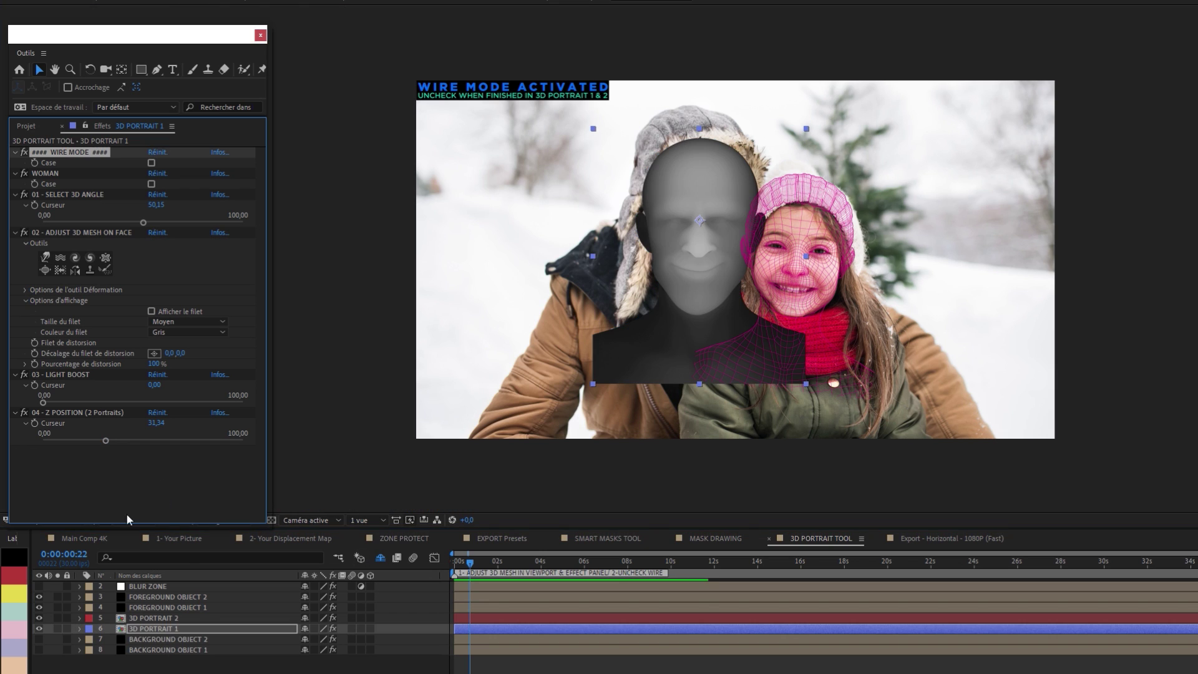
pyautogui.click(150, 618)
pyautogui.click(151, 163)
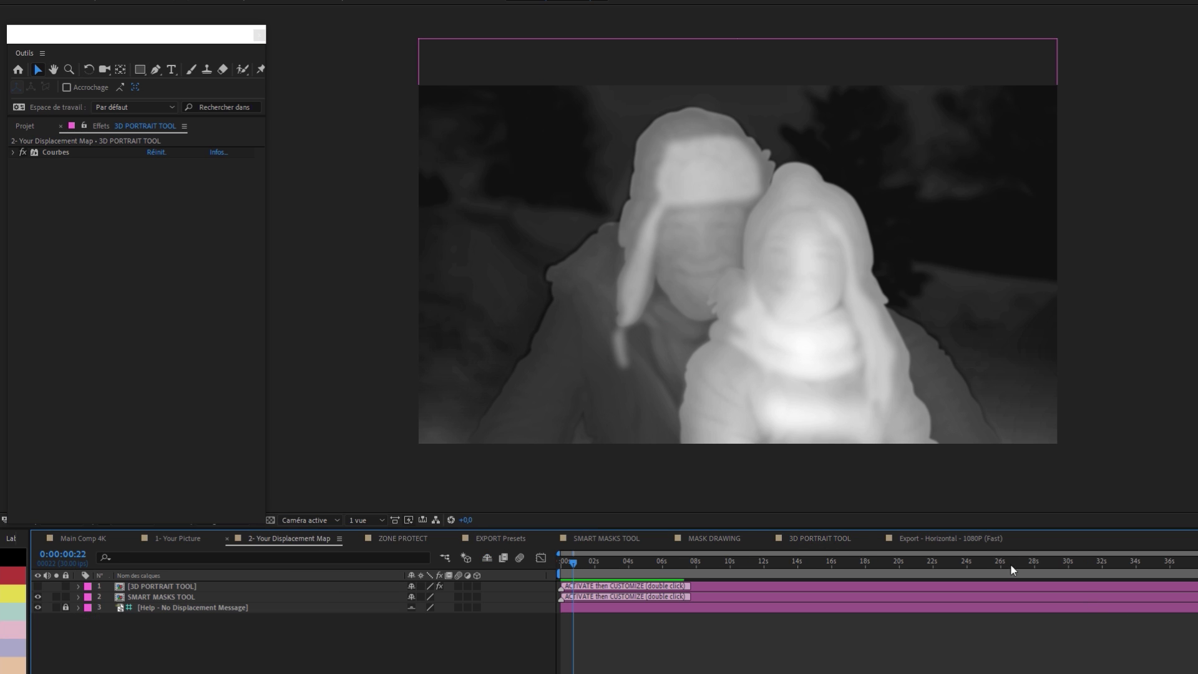
# Make the 3D PORTRAIT TOOL layer visible in the displacement map and return to Main Comp 4K.
pyautogui.moveTo(626, 344); pyautogui.dragTo(658, 345)
pyautogui.click(149, 586)
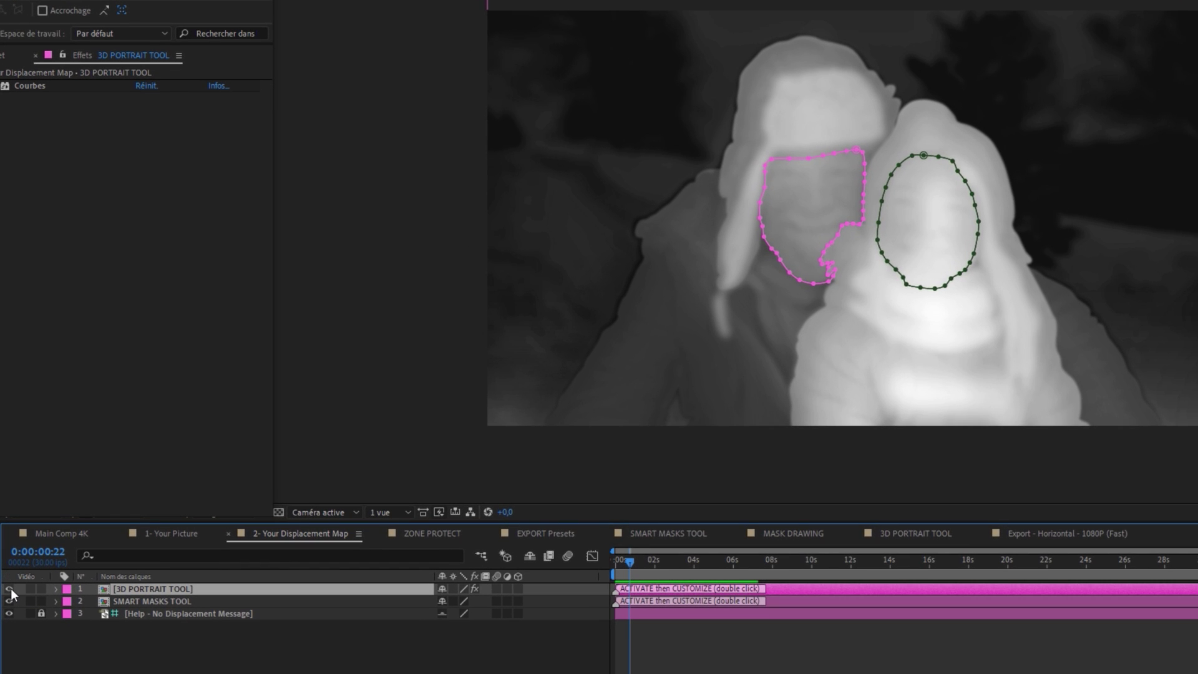
pyautogui.click(56, 649)
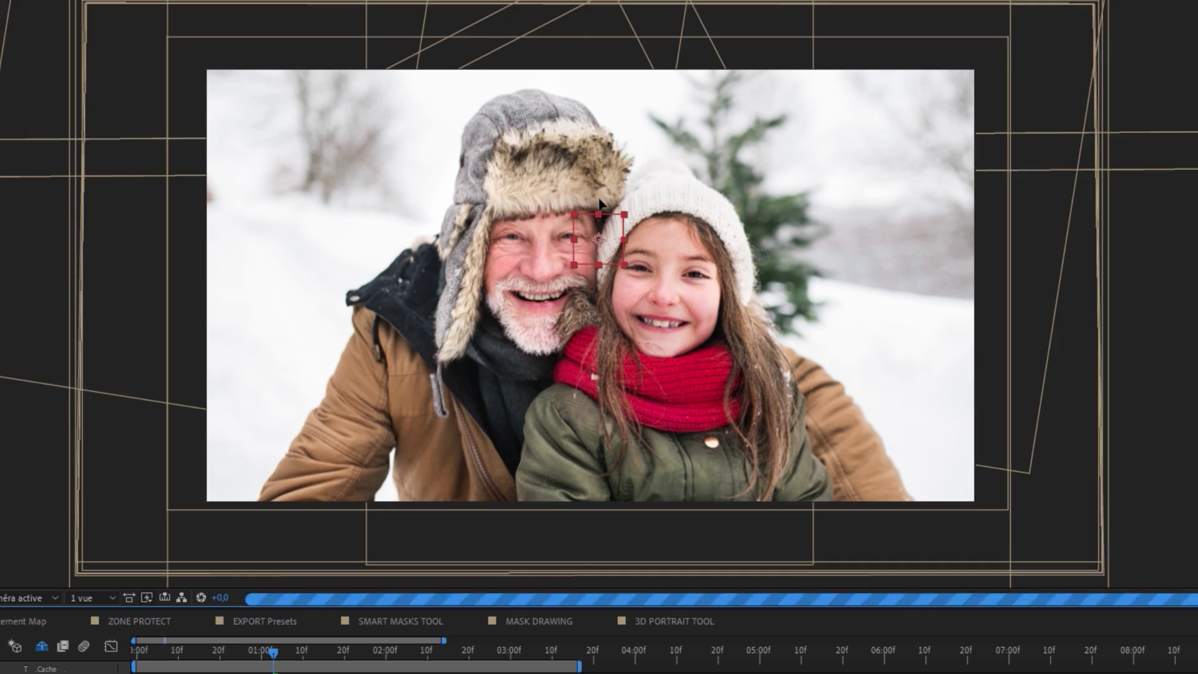
# Move the VOLUMAX CONTROLLER around the portrait photos in Main Comp 4K to preview the 3D parallax on the faces.
pyautogui.moveTo(417, 150); pyautogui.dragTo(319, 269)
pyautogui.moveTo(382, 410); pyautogui.dragTo(909, 210)
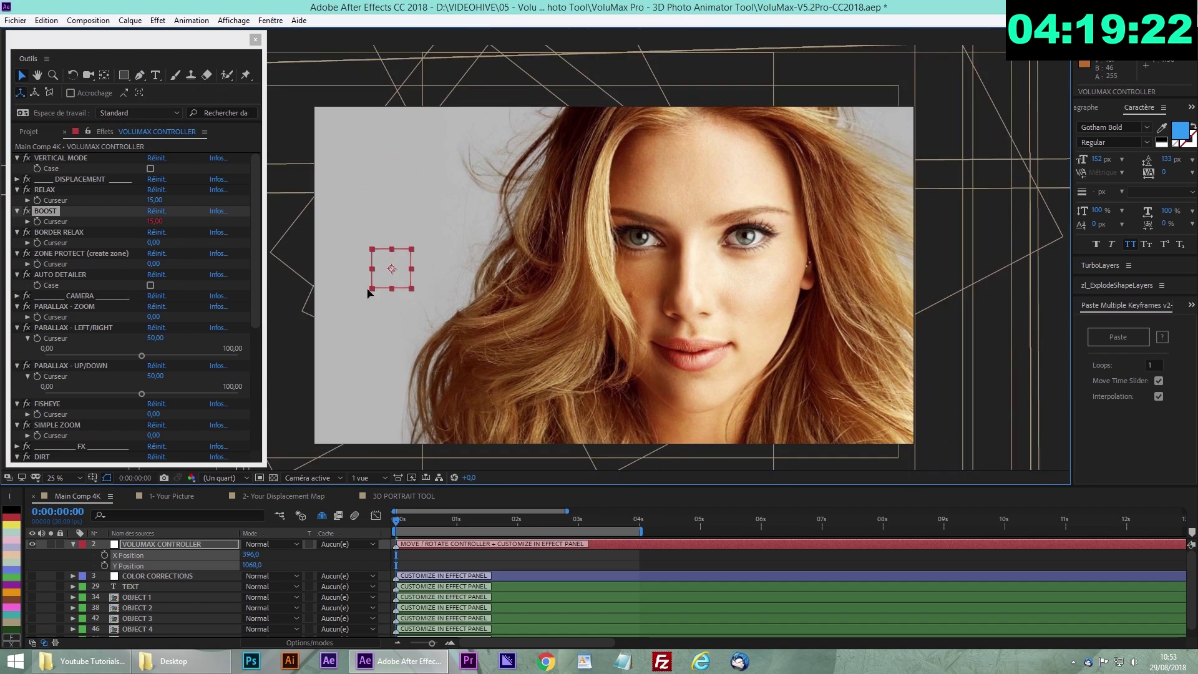
pyautogui.moveTo(505, 333); pyautogui.dragTo(638, 279)
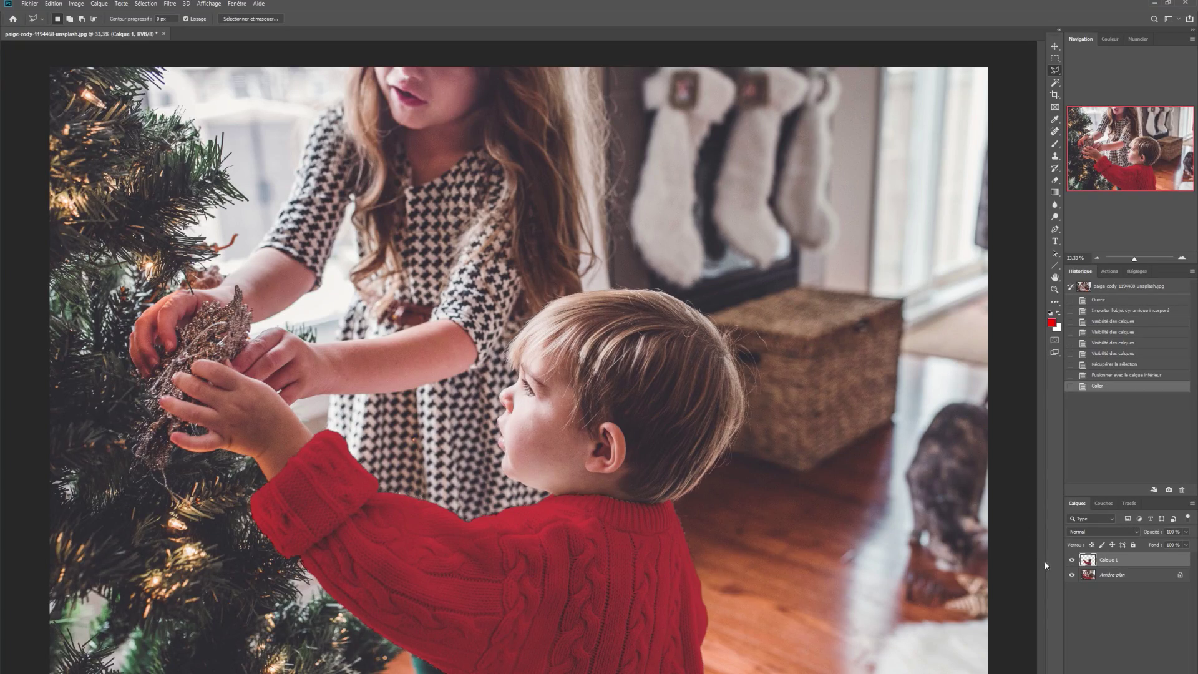
# Switch to Photoshop, toggle the background layer's visibility, and replace the selected boy in the background with a content-aware fill.
pyautogui.click(1072, 575)
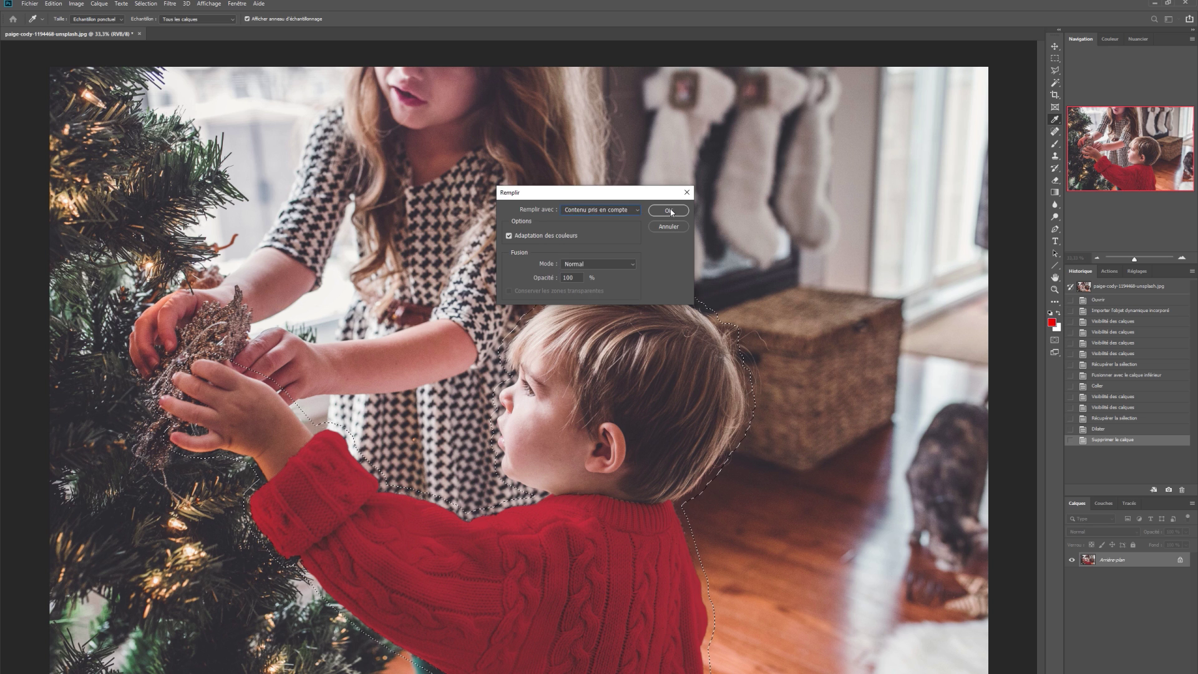
pyautogui.click(668, 211)
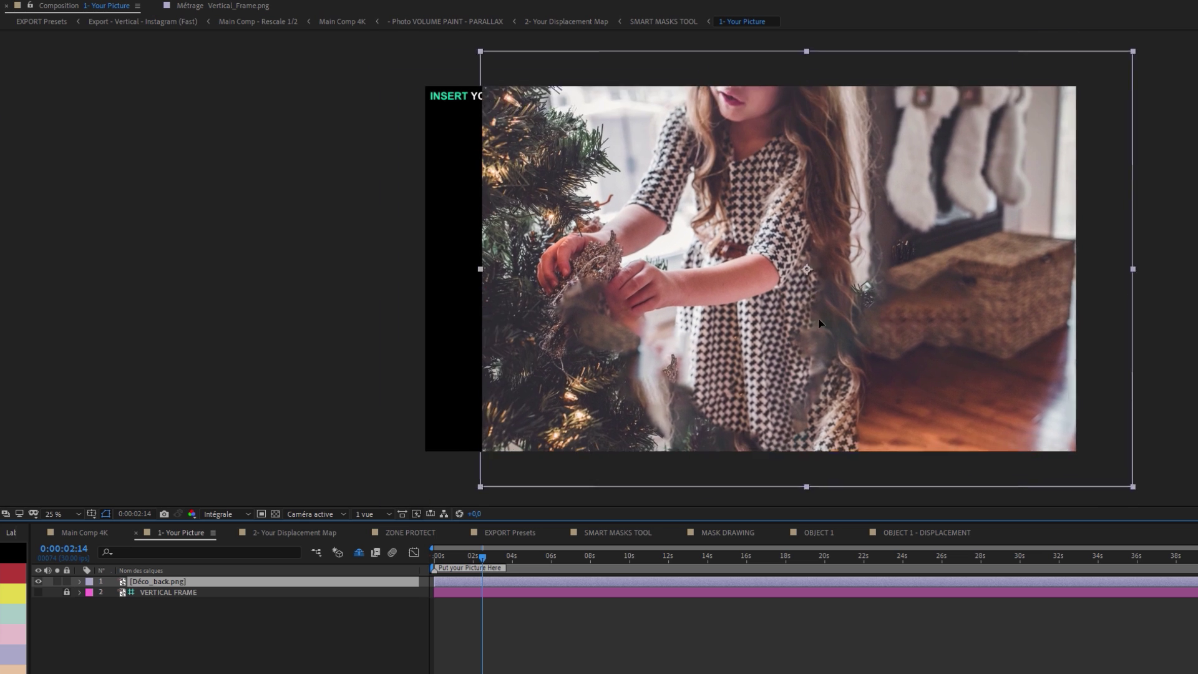
# Set Volumize to 67.06 and raise Detailer Strength for the Christmas photo's background in the SMART MASKS TOOL.
pyautogui.click(727, 532)
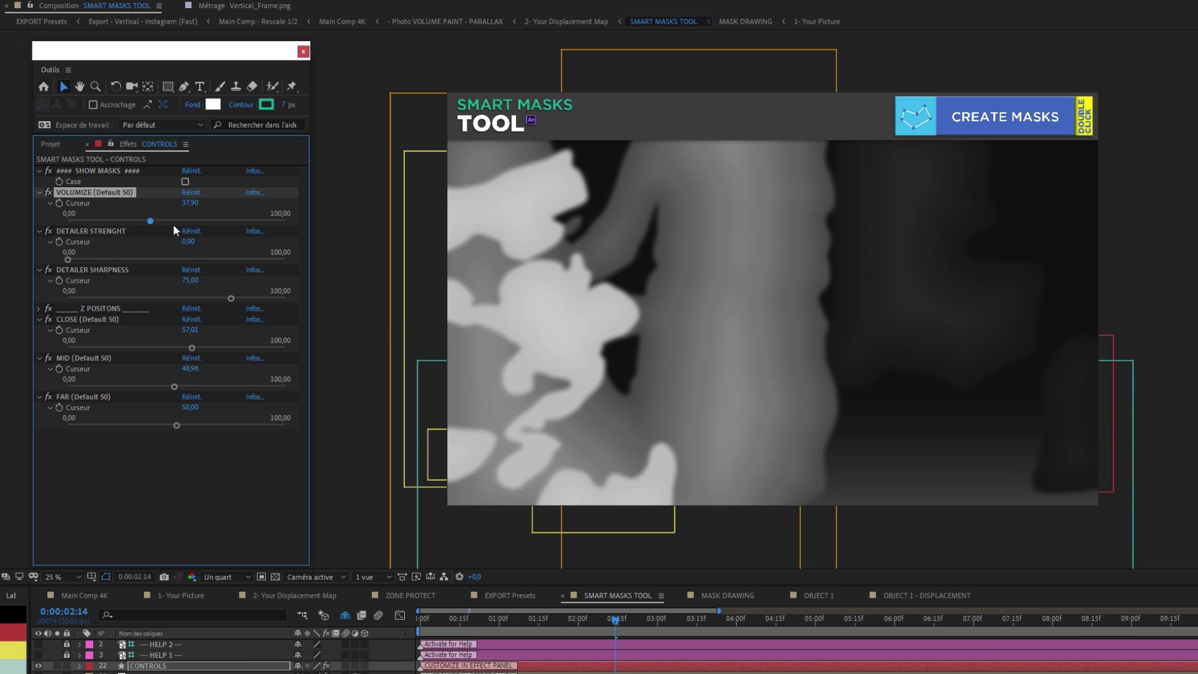
pyautogui.moveTo(173, 230); pyautogui.dragTo(213, 224)
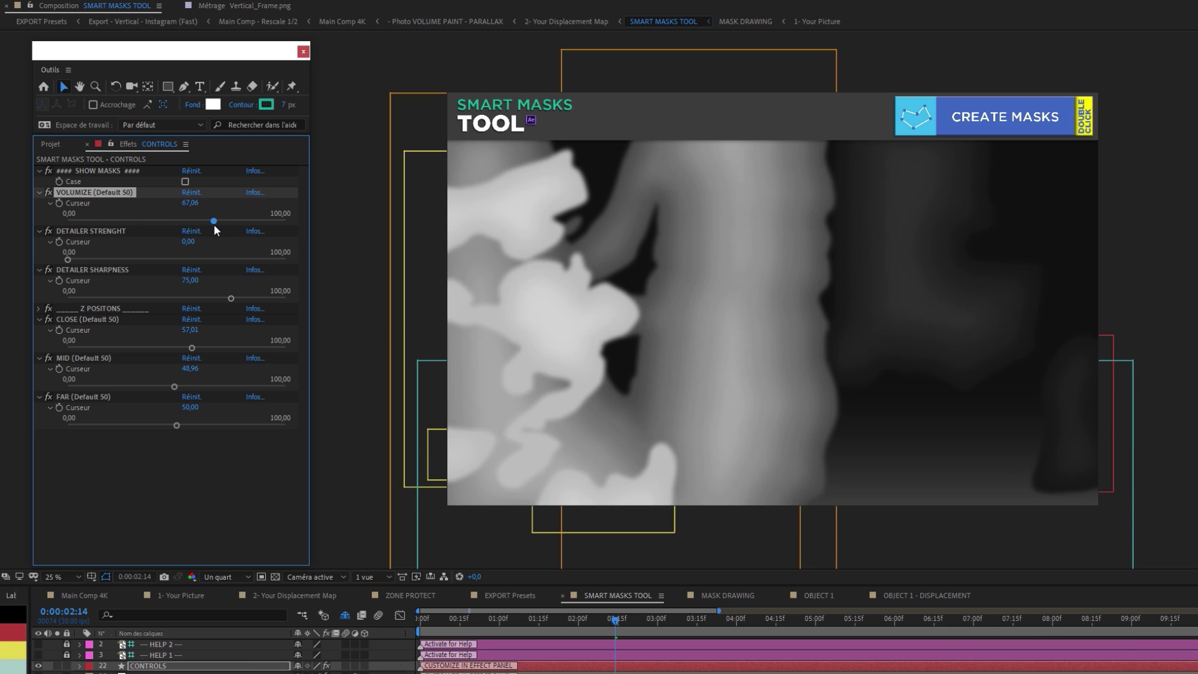
pyautogui.moveTo(68, 260); pyautogui.dragTo(172, 258)
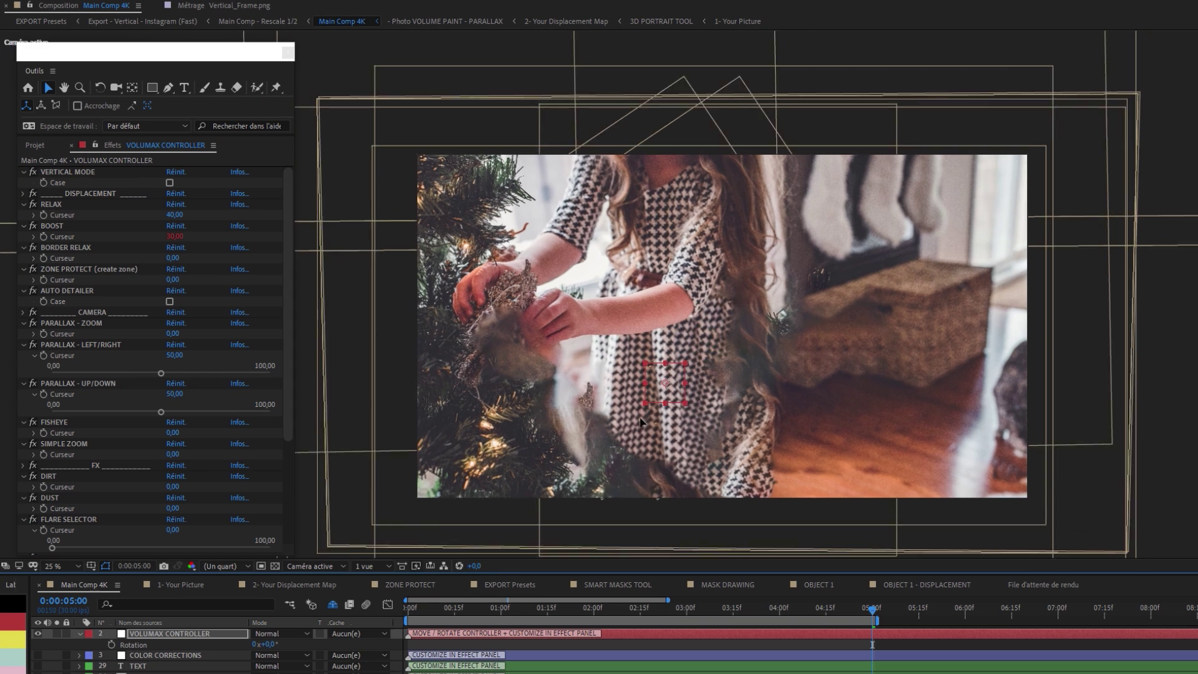
# Move the VOLUMAX CONTROLLER in Main Comp 4K and try a small Parallax - Zoom on the Christmas background.
pyautogui.moveTo(640, 421); pyautogui.dragTo(390, 223)
pyautogui.moveTo(171, 333)
pyautogui.mouseDown()
pyautogui.moveTo(218, 327)
pyautogui.moveTo(179, 336)
pyautogui.mouseUp()
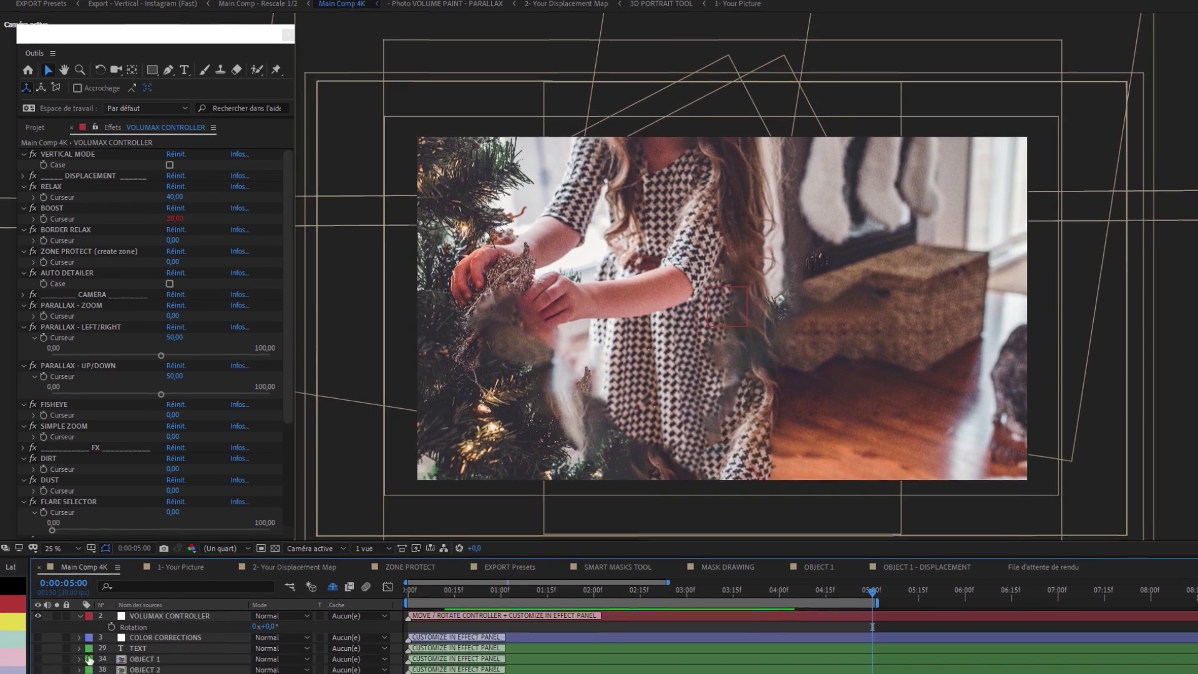
# Turn on the OBJECT 1 layer's visibility and open its composition containing the cut-out boy.
pyautogui.click(138, 666)
pyautogui.click(141, 619)
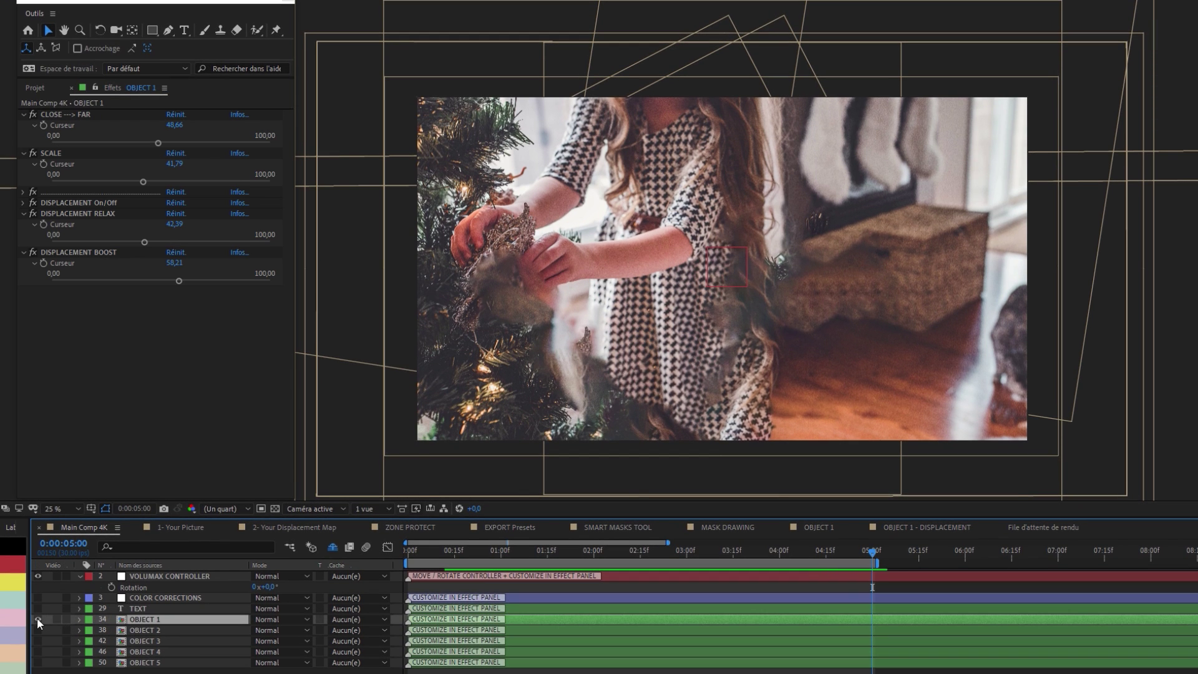
pyautogui.click(38, 619)
pyautogui.doubleClick(182, 620)
pyautogui.click(770, 313)
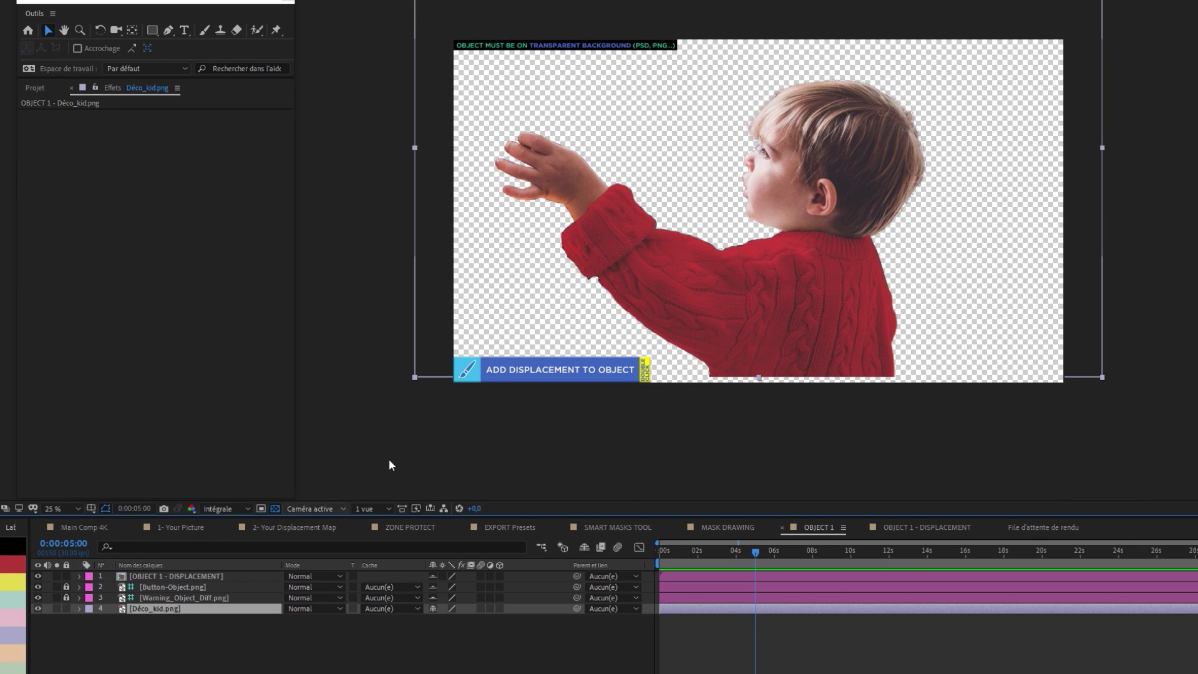
# Open OBJECT 1's displacement composition and try a higher Sharp / Blurry value on its auto displacement map.
pyautogui.doubleClick(507, 380)
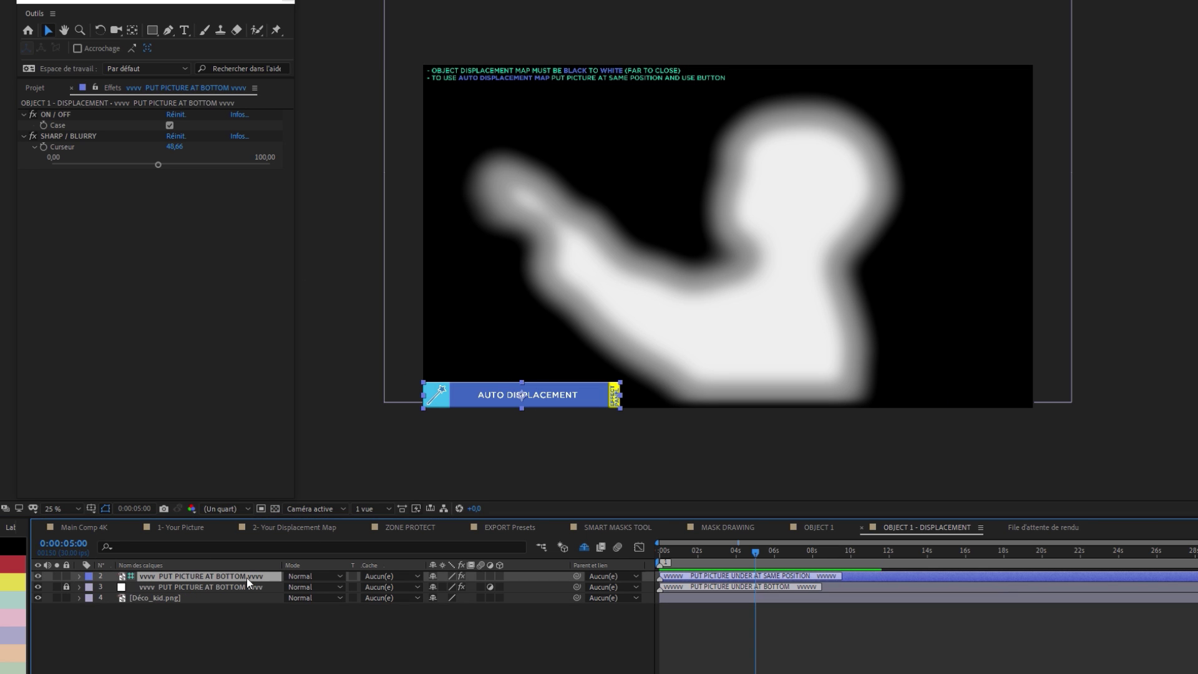
pyautogui.moveTo(158, 164); pyautogui.dragTo(222, 164)
pyautogui.hotkey('ctrl', 'z')
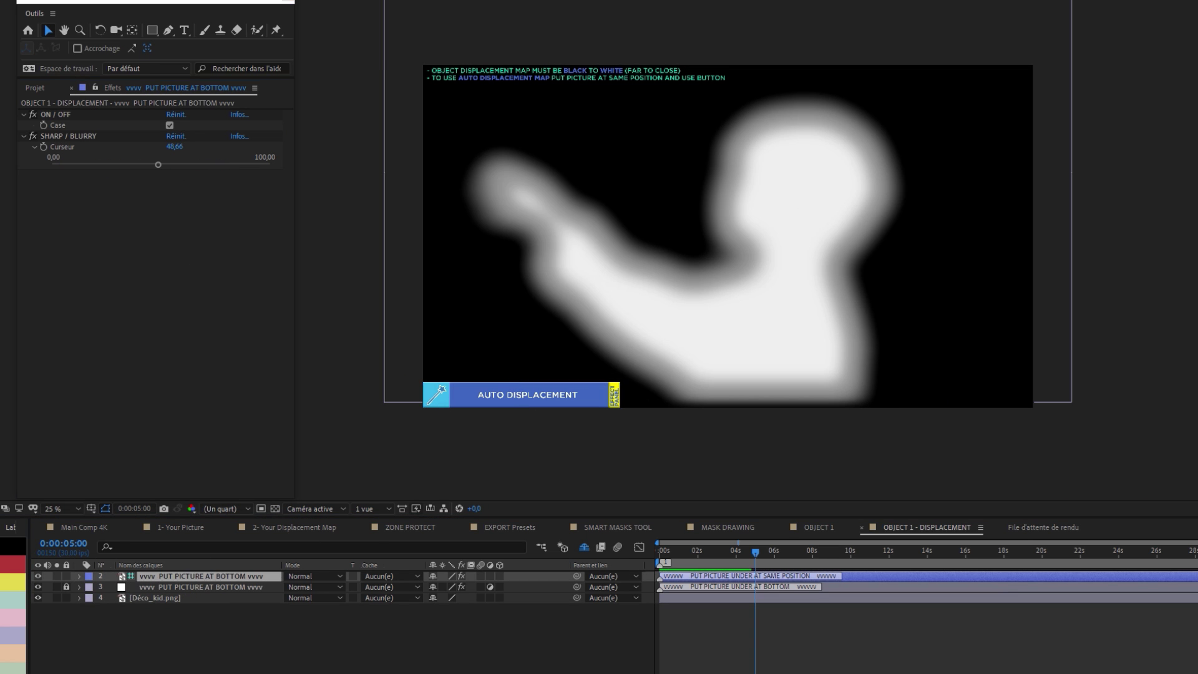
# Return to Main Comp 4K and reposition OBJECT 1 so the boy's hand reaches the tree ornament.
pyautogui.click(184, 529)
pyautogui.click(81, 528)
pyautogui.moveTo(737, 275); pyautogui.dragTo(837, 317)
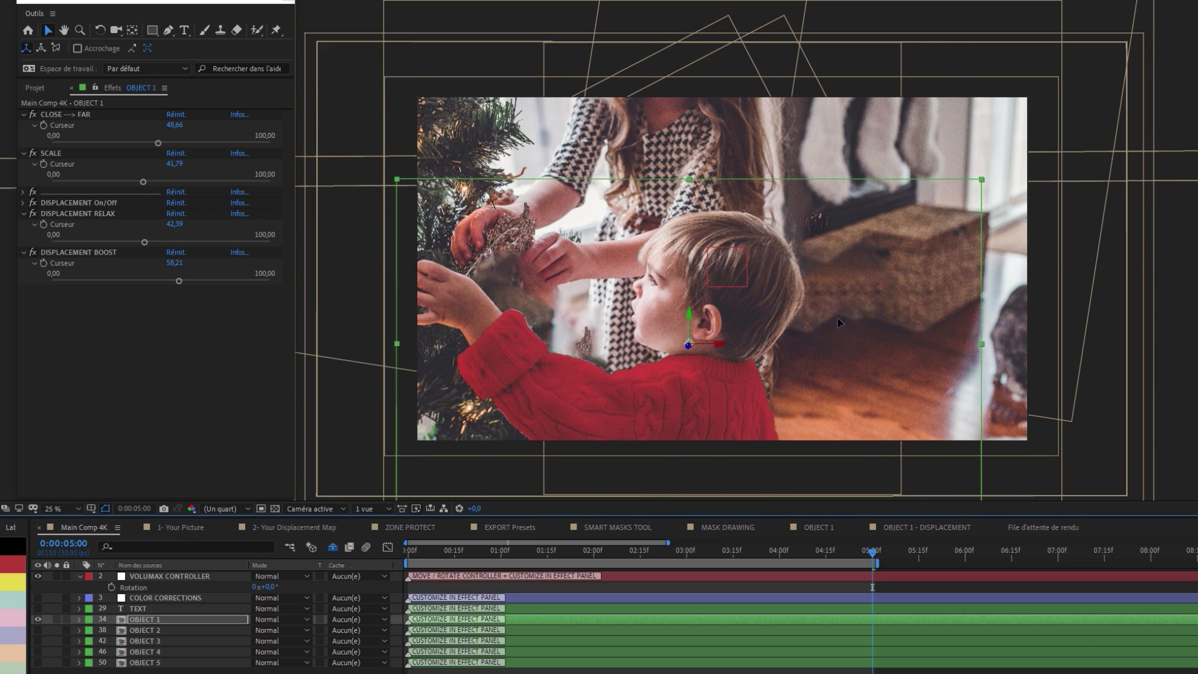
# Try a CLOSE → FAR value of 33.53 on the boy's layer.
pyautogui.moveTo(158, 142); pyautogui.dragTo(124, 143)
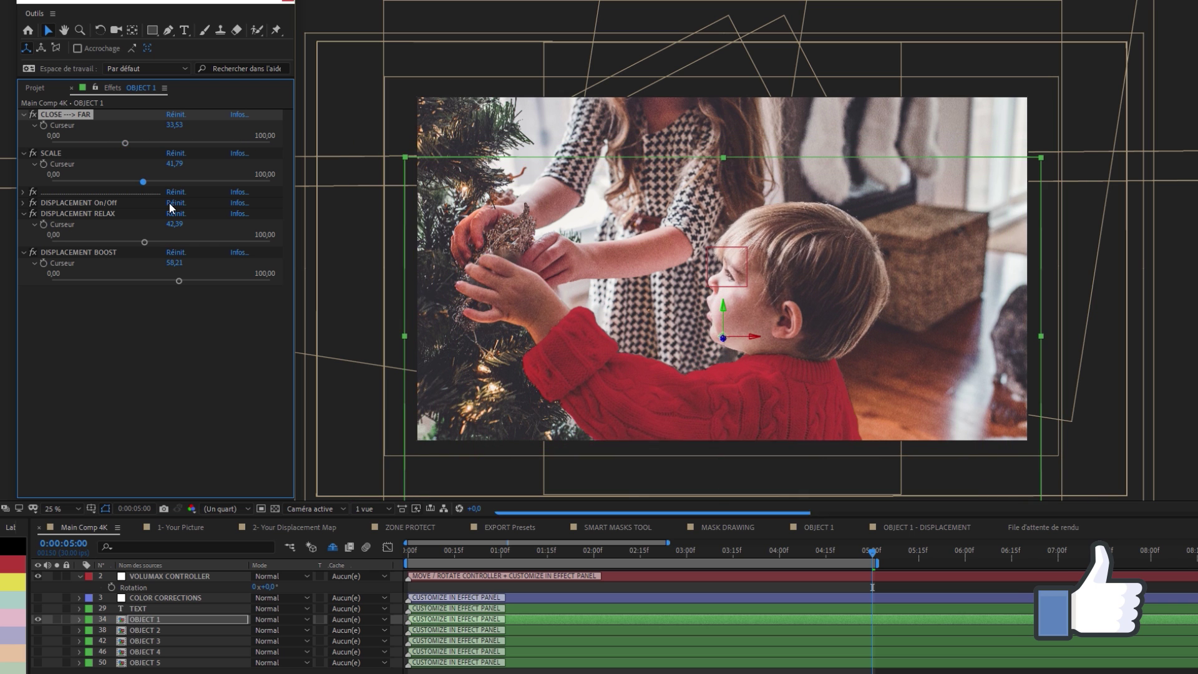
pyautogui.hotkey('ctrl', 'z')
# Shift the VOLUMAX CONTROLLER toward the tree and try a different Displacement Relax and a Displacement Boost of 8.45 on OBJECT 1.
pyautogui.moveTo(726, 267); pyautogui.dragTo(430, 256)
pyautogui.click(145, 618)
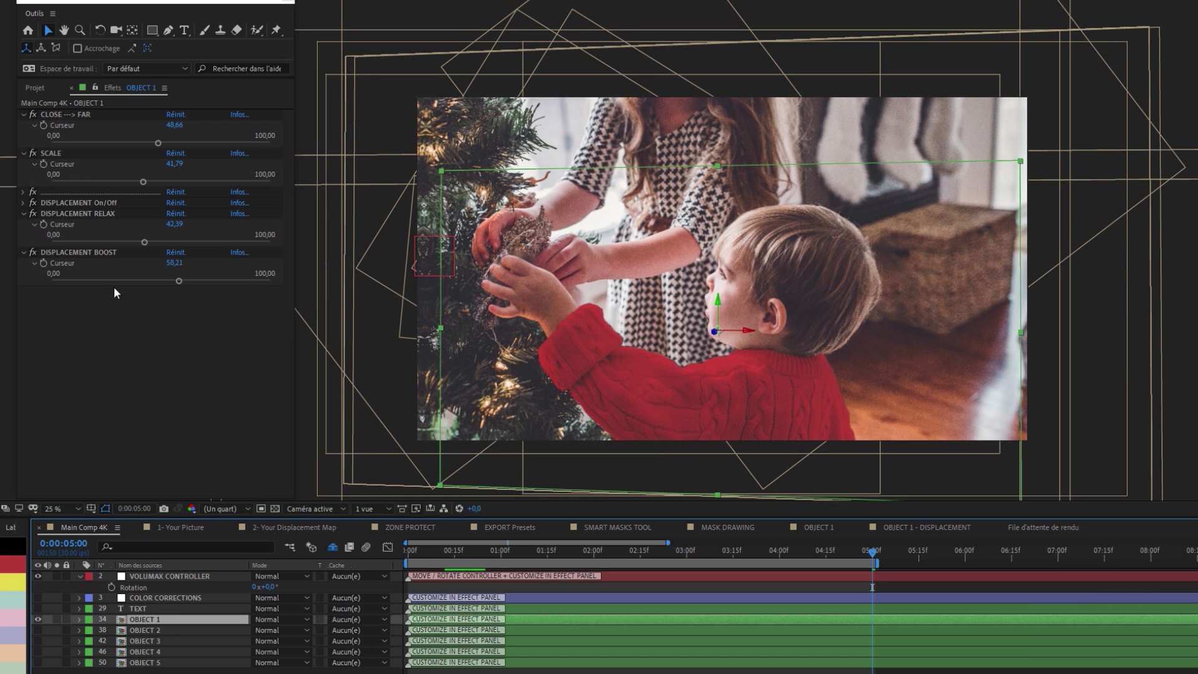
pyautogui.moveTo(146, 242)
pyautogui.mouseDown()
pyautogui.moveTo(179, 248)
pyautogui.moveTo(127, 249)
pyautogui.mouseUp()
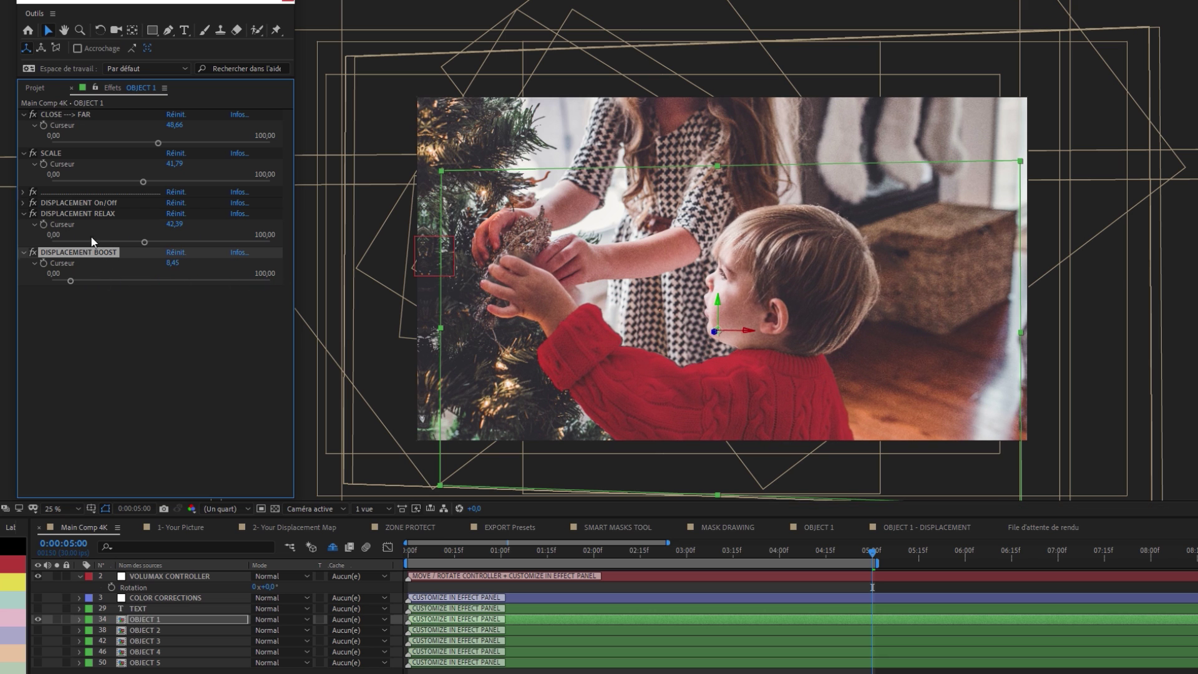
pyautogui.hotkey('ctrl', 'z')
pyautogui.hotkey('ctrl', 'z')
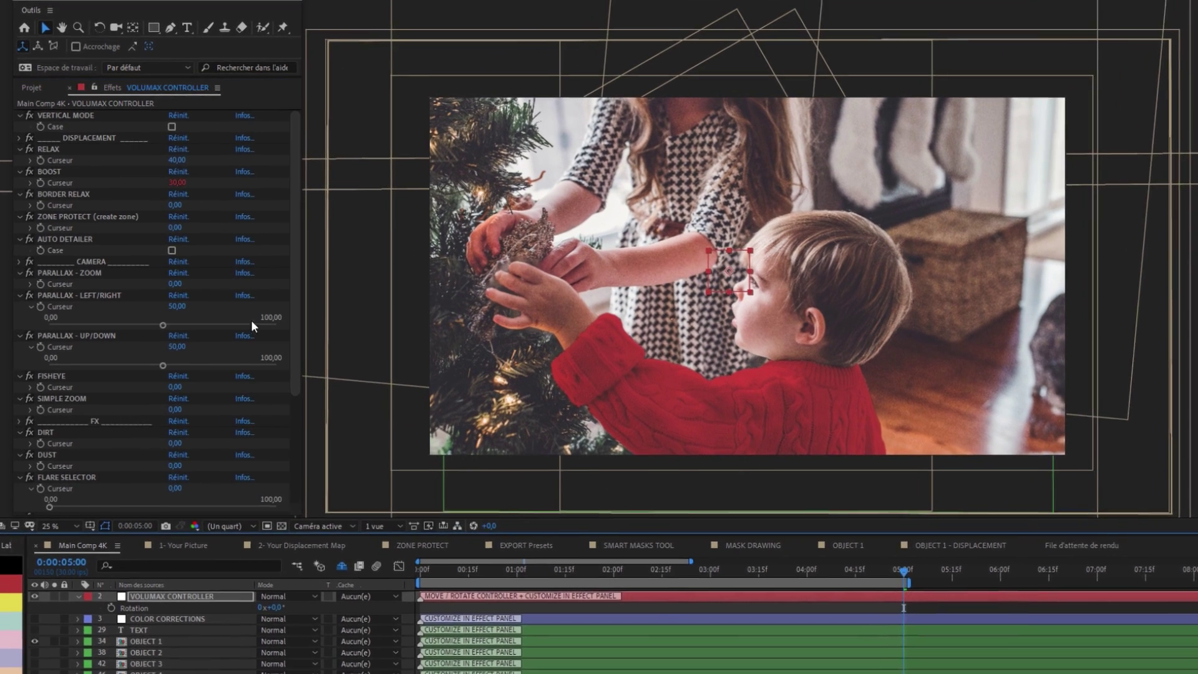
# Set the VOLUMAX CONTROLLER's DOF strength to 47 and raise its DOF focus point.
pyautogui.scroll(-5, 244, 318)
pyautogui.click(80, 401)
pyautogui.moveTo(181, 457); pyautogui.dragTo(213, 456)
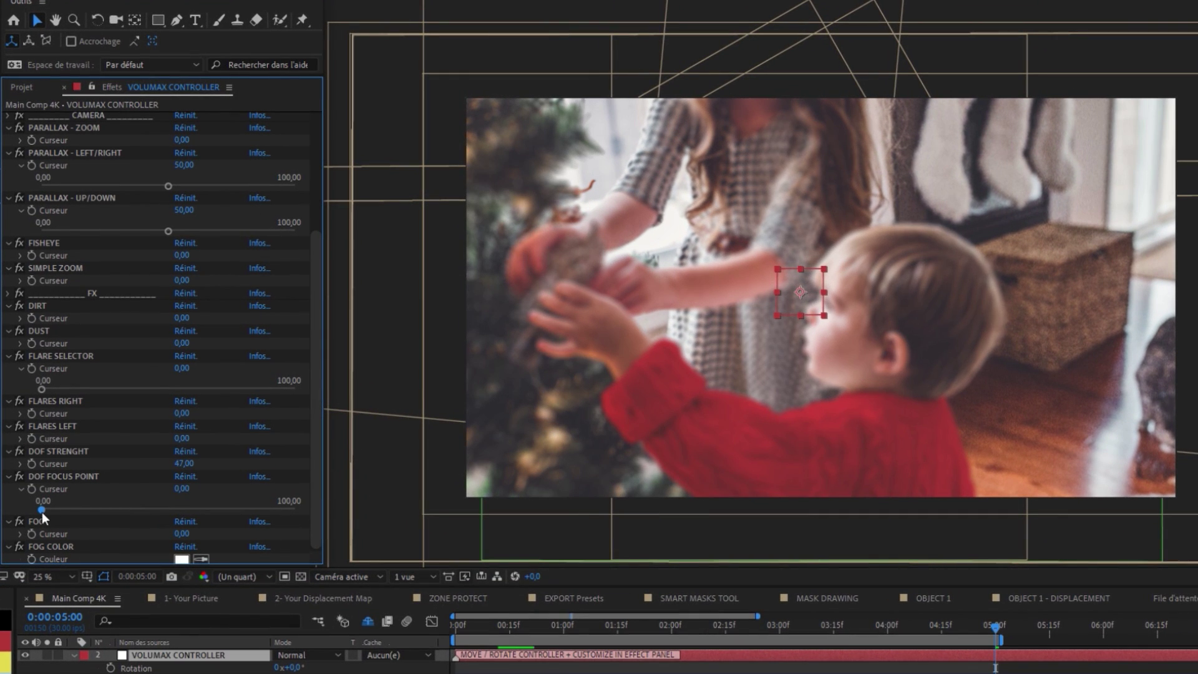
pyautogui.moveTo(72, 510); pyautogui.dragTo(174, 510)
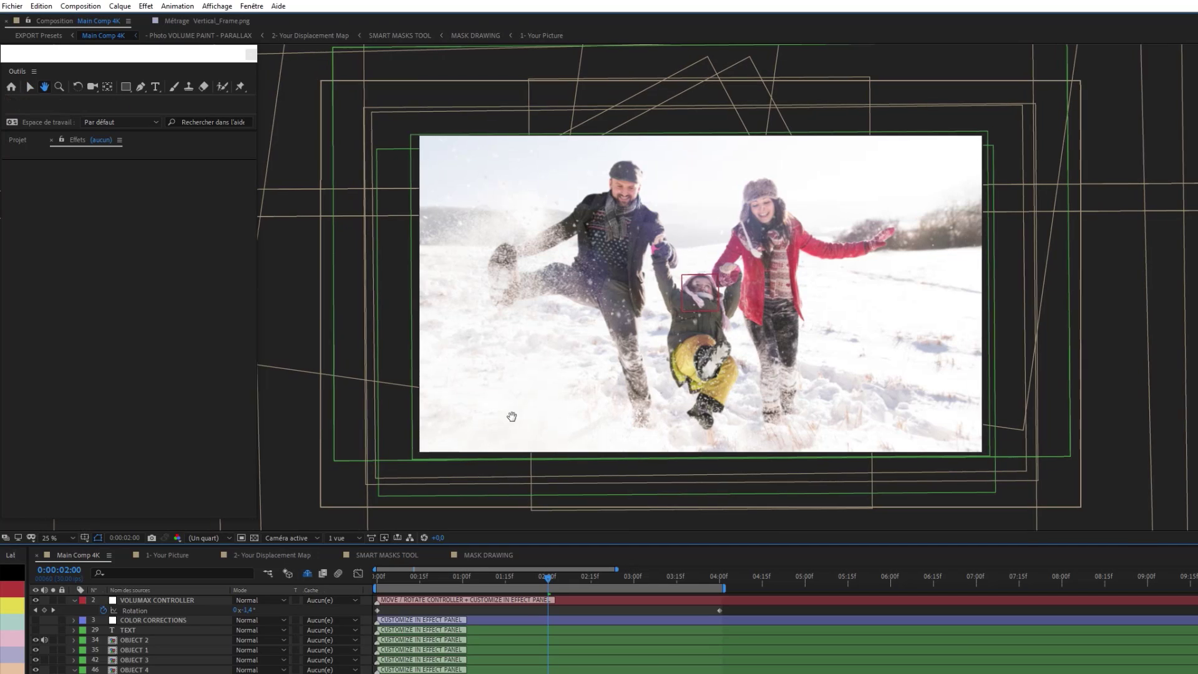
# Examine the emptied snow background in 1- Your Picture and its colored depth masks in the SMART MASKS TOOL composition.
pyautogui.click(181, 569)
pyautogui.click(170, 557)
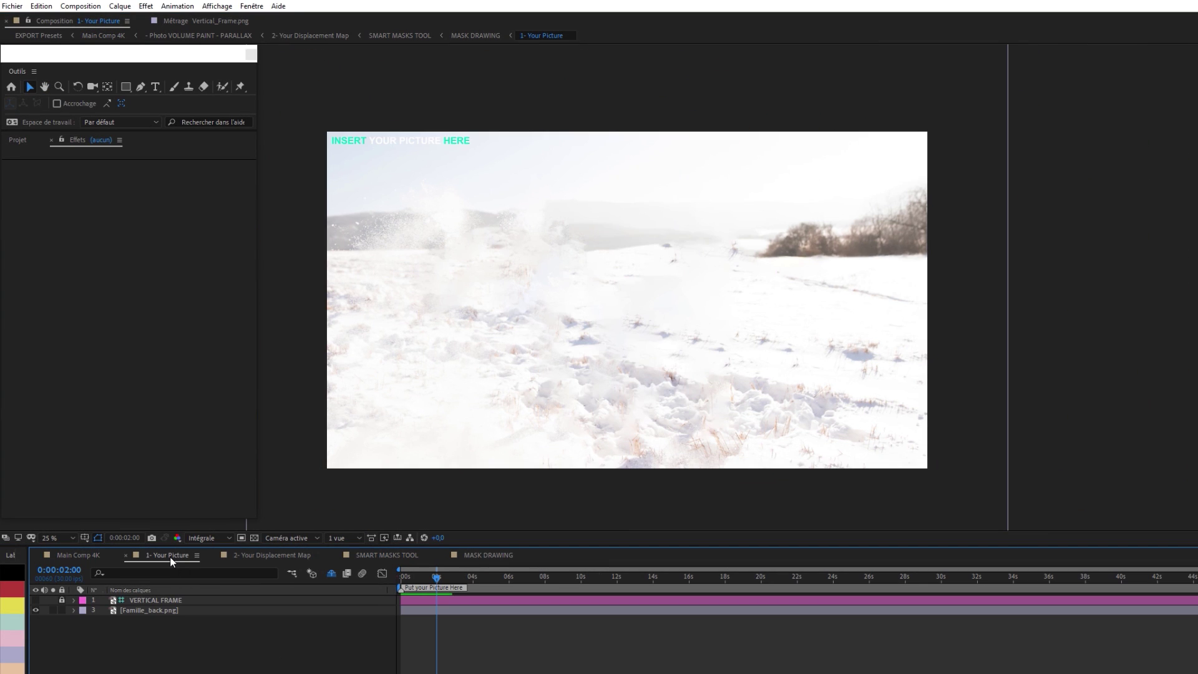
pyautogui.moveTo(615, 381); pyautogui.dragTo(685, 378)
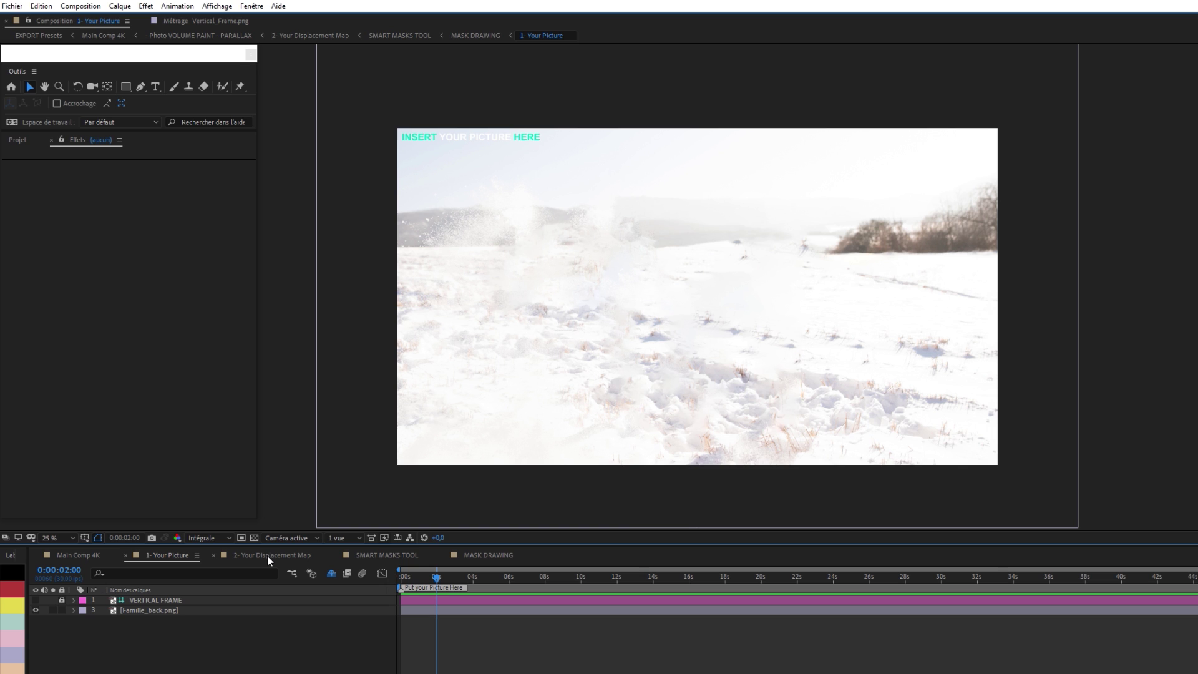
pyautogui.click(387, 554)
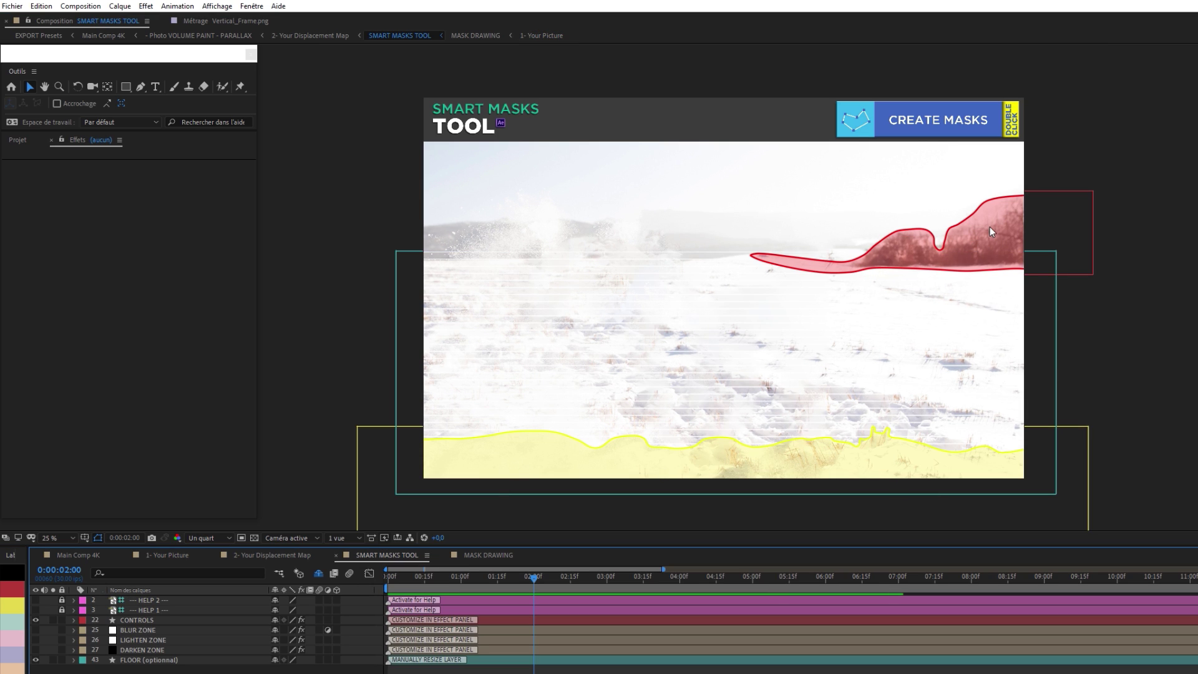
pyautogui.click(984, 322)
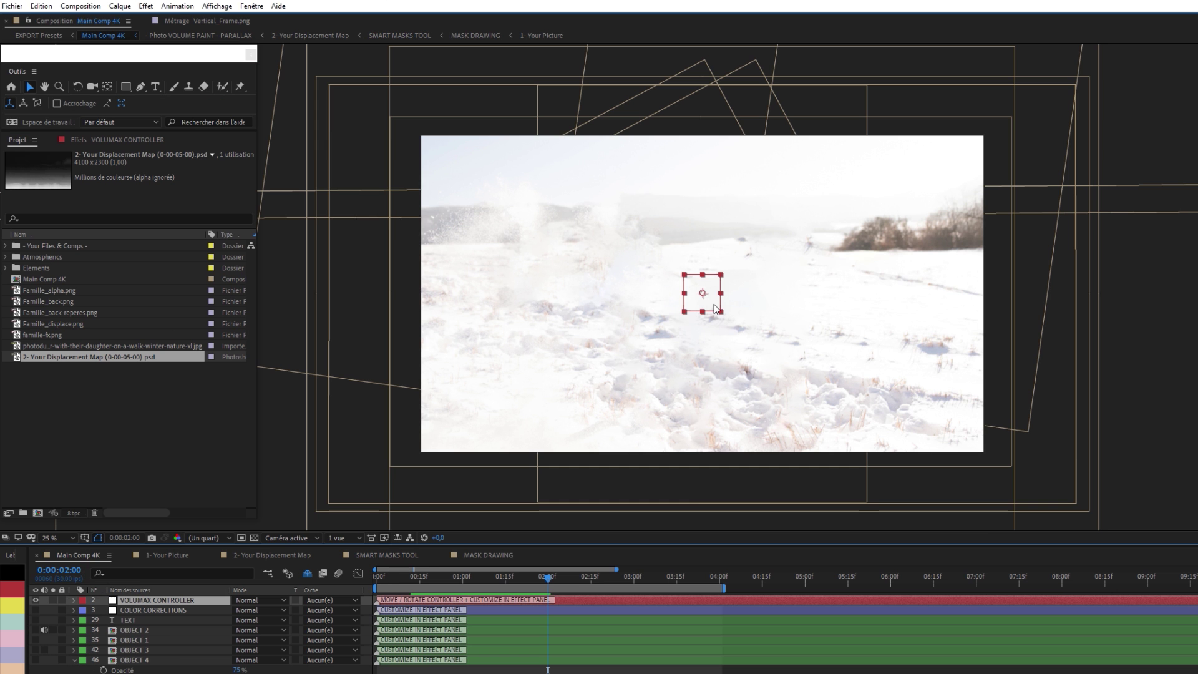
# Move the VOLUMAX CONTROLLER over the snow background and try different Parallax - Zoom and Parallax - Up/Down values.
pyautogui.moveTo(704, 310)
pyautogui.mouseDown()
pyautogui.moveTo(548, 382)
pyautogui.moveTo(460, 275)
pyautogui.moveTo(549, 168)
pyautogui.moveTo(1034, 233)
pyautogui.moveTo(1016, 437)
pyautogui.moveTo(468, 404)
pyautogui.moveTo(499, 131)
pyautogui.moveTo(961, 188)
pyautogui.moveTo(722, 392)
pyautogui.moveTo(711, 320)
pyautogui.mouseUp()
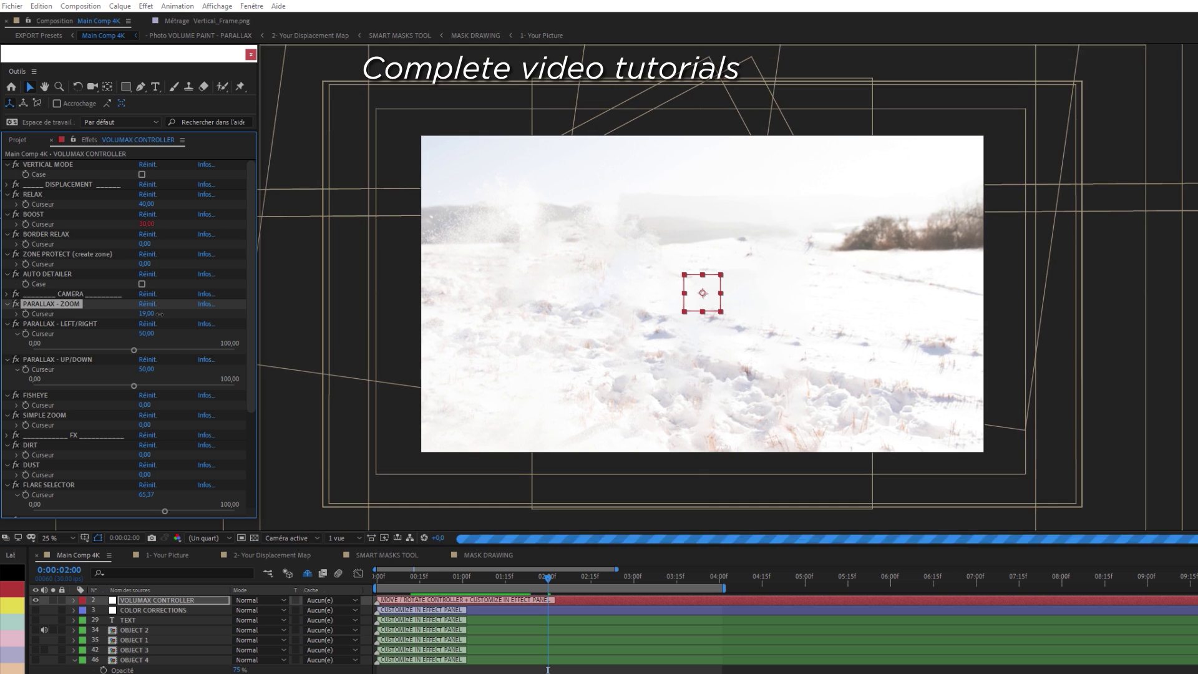
pyautogui.moveTo(173, 313); pyautogui.dragTo(146, 314)
pyautogui.moveTo(132, 385); pyautogui.dragTo(89, 386)
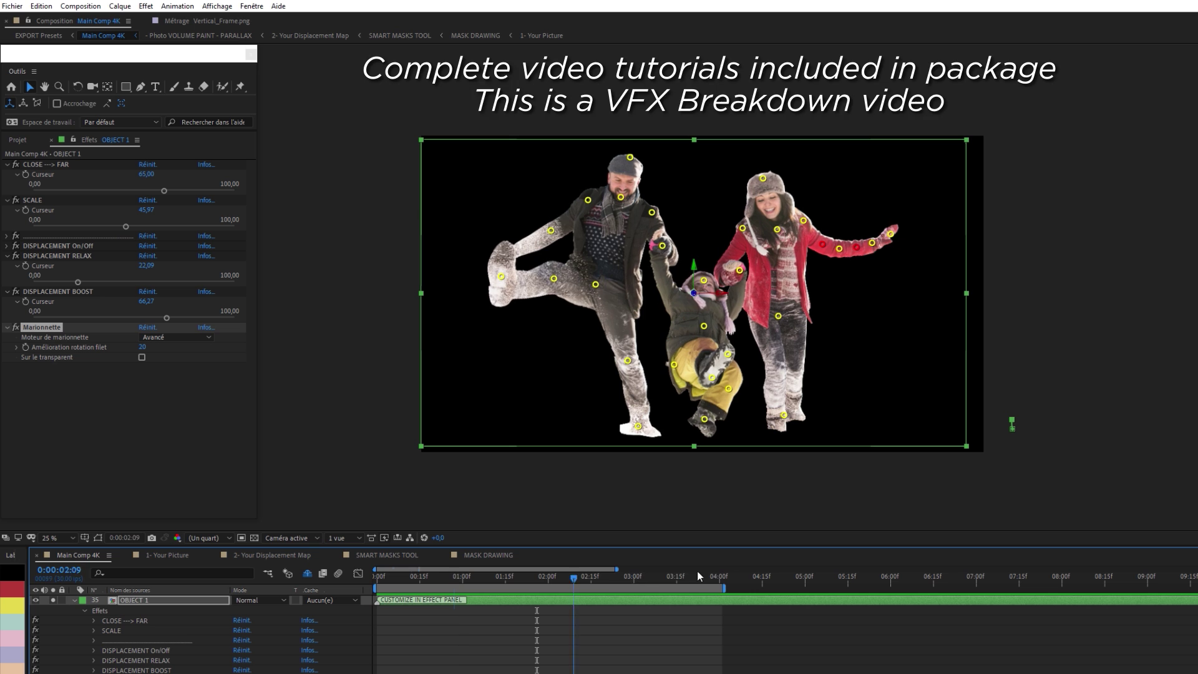
# Scrub through the family cutout's puppet-pin animation and move the VOLUMAX CONTROLLER to preview the depth between the family and snow layers.
pyautogui.moveTo(697, 572); pyautogui.dragTo(421, 574)
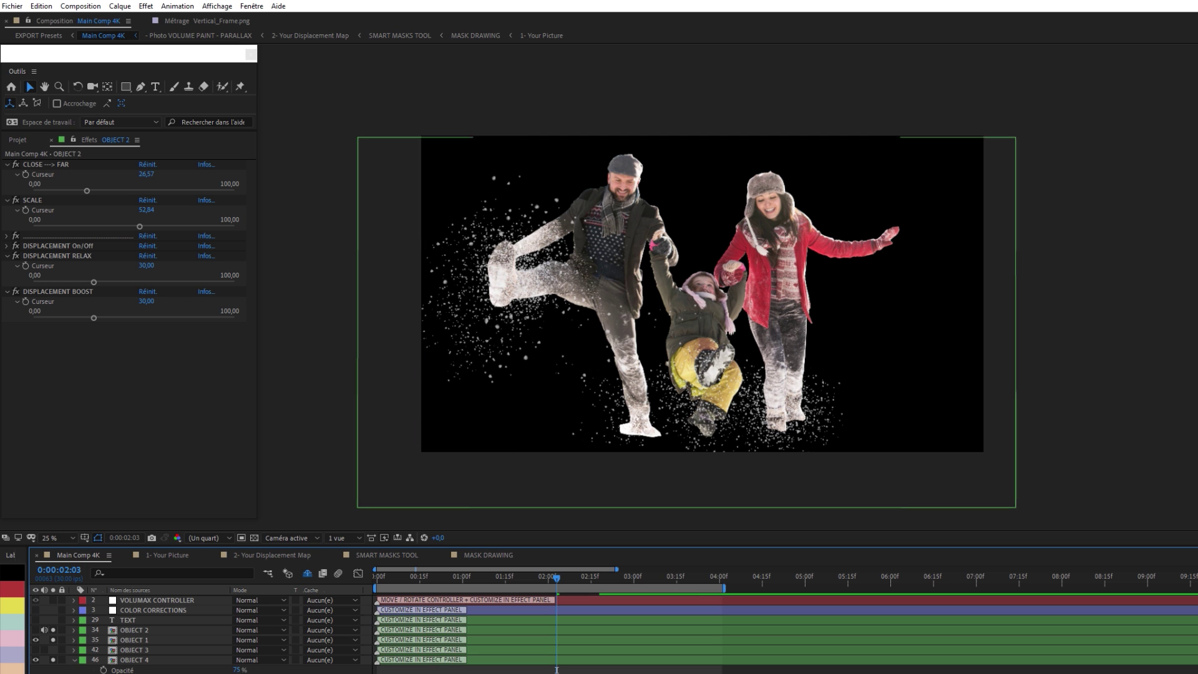
pyautogui.click(715, 310)
pyautogui.moveTo(718, 256); pyautogui.dragTo(575, 189)
pyautogui.moveTo(845, 445); pyautogui.dragTo(438, 247)
pyautogui.moveTo(963, 232); pyautogui.dragTo(677, 263)
pyautogui.moveTo(871, 476); pyautogui.dragTo(409, 276)
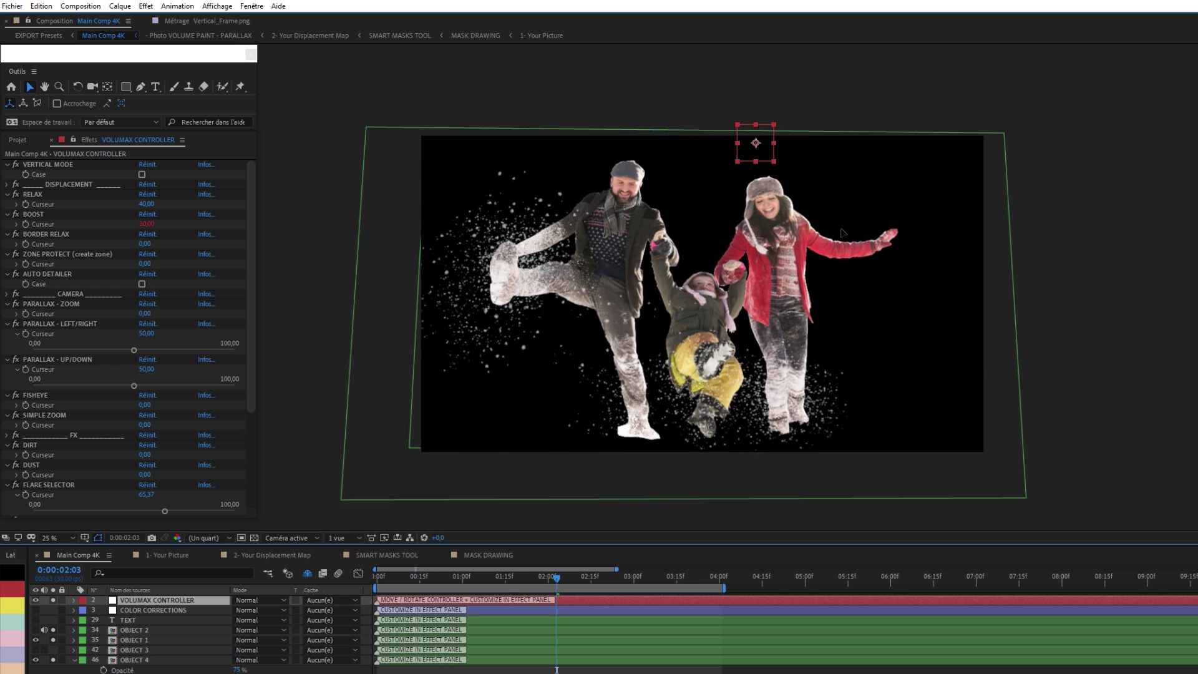